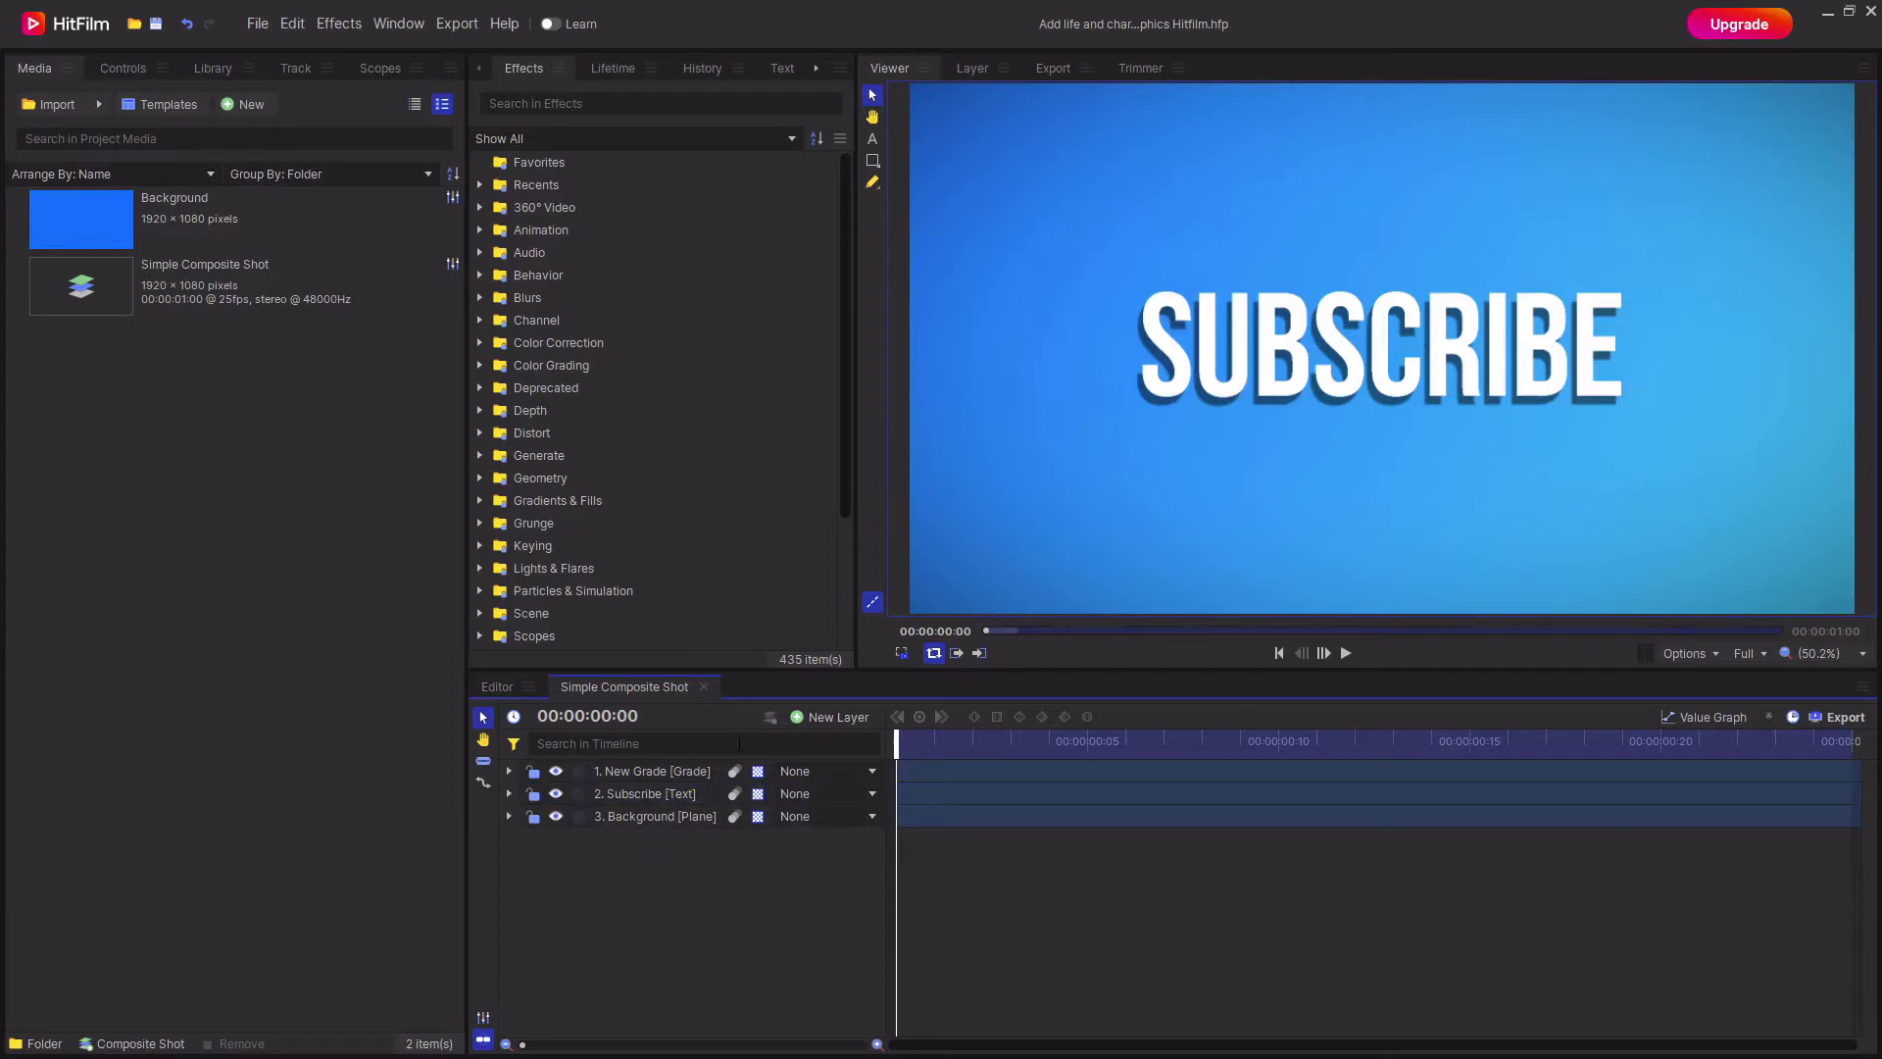
Toggle the New Grade layer's visibility to compare the look, leaving it visible
click(637, 790)
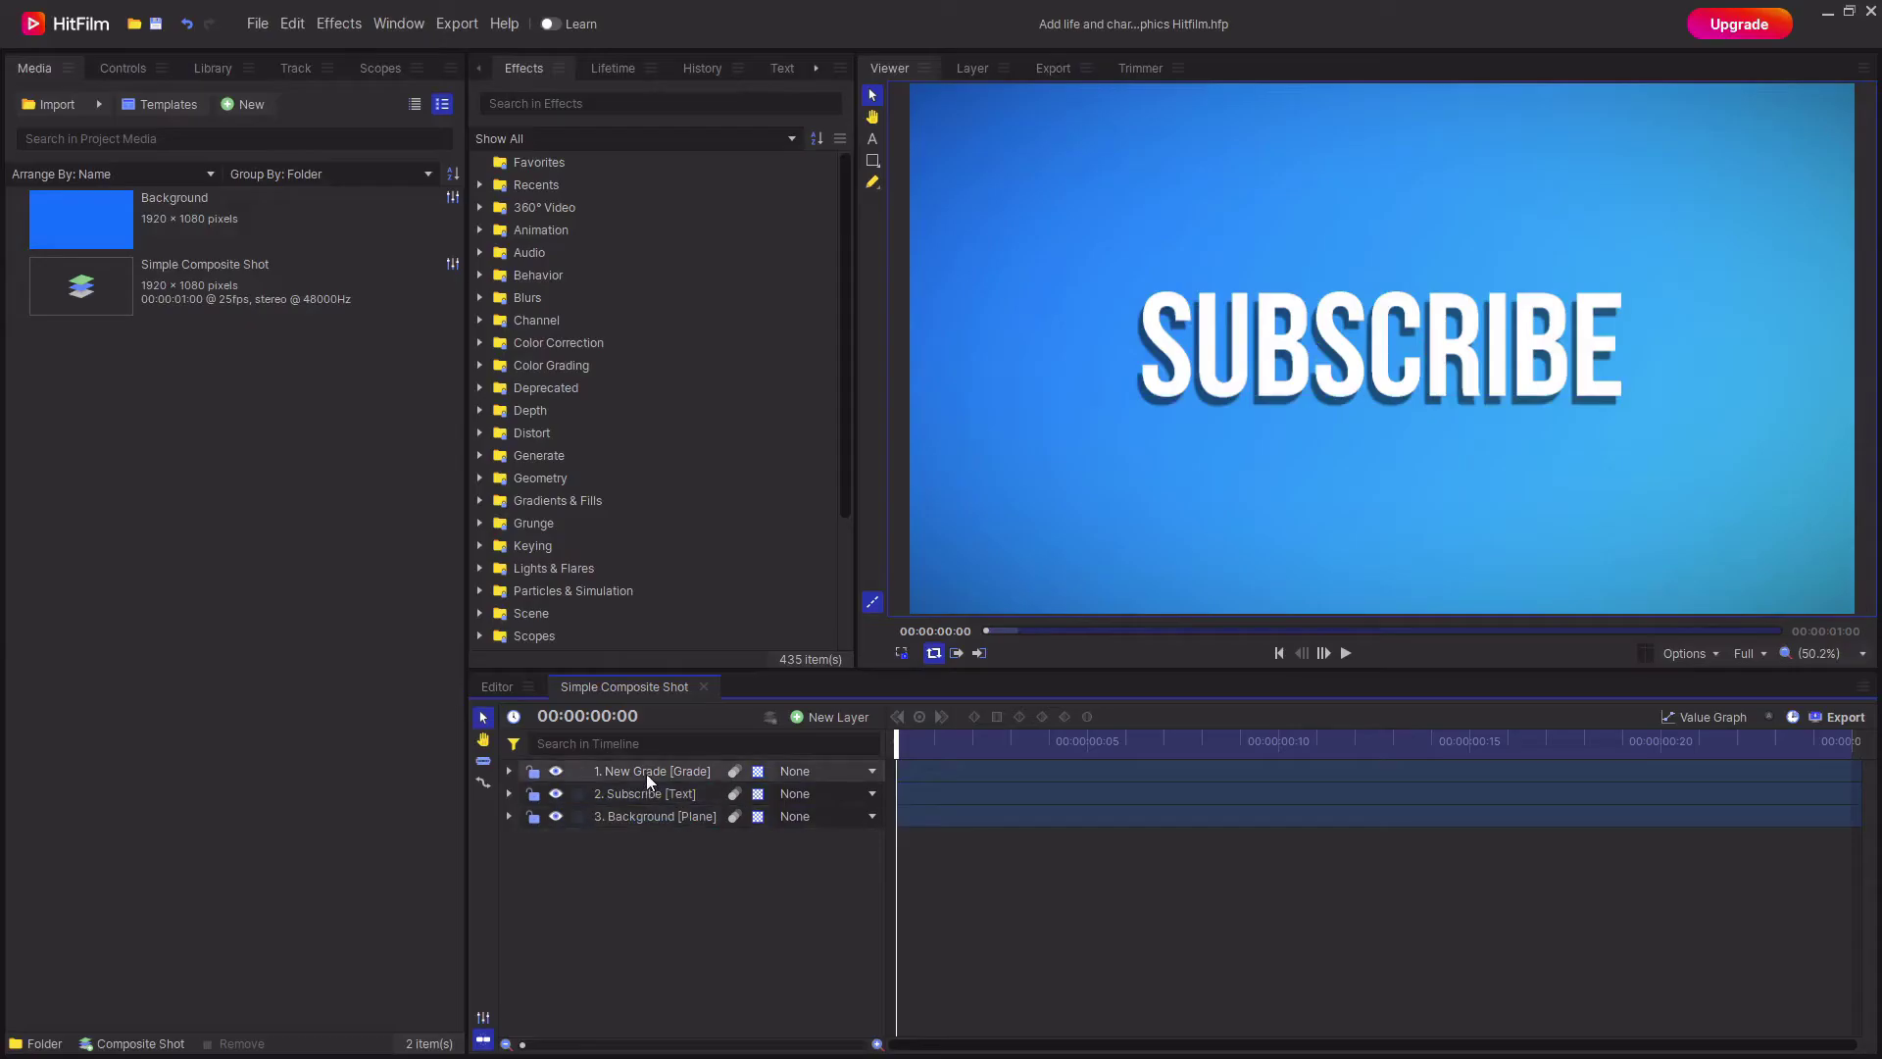
click(554, 801)
click(557, 769)
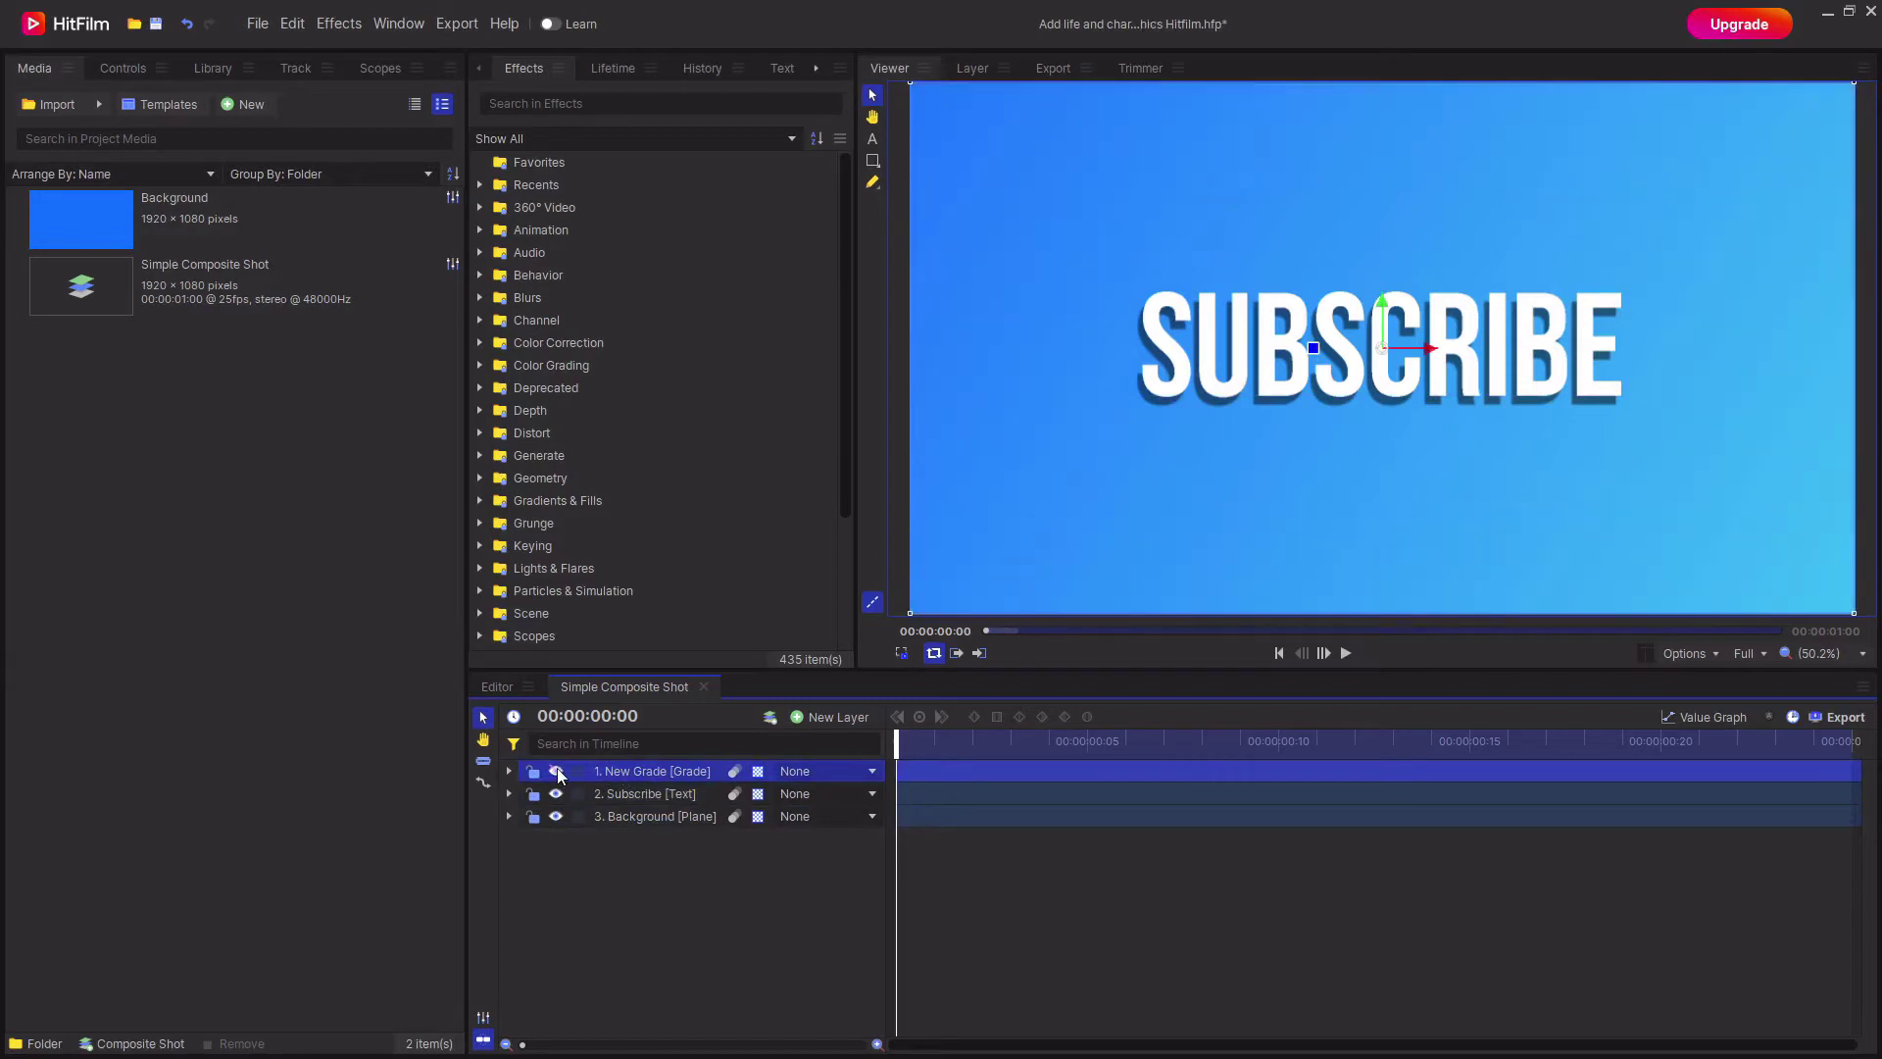
click(558, 769)
click(557, 769)
click(558, 770)
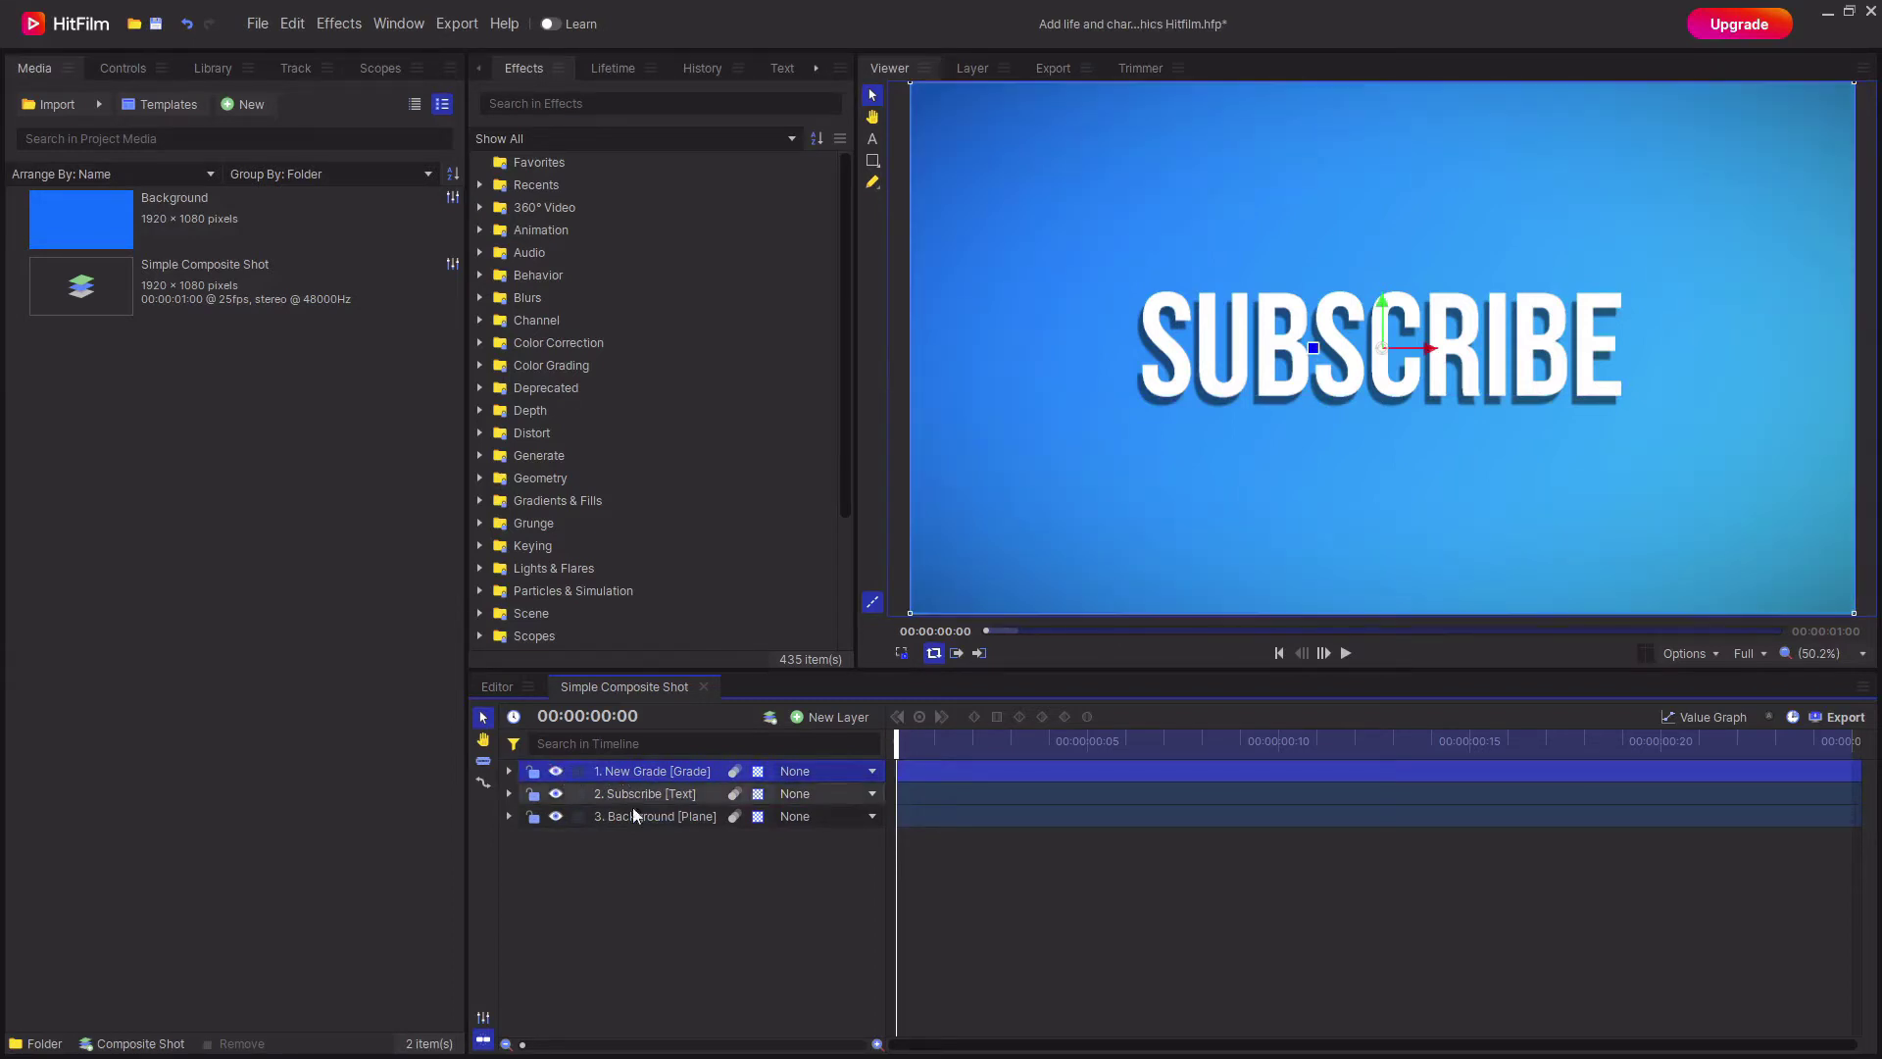
click(767, 900)
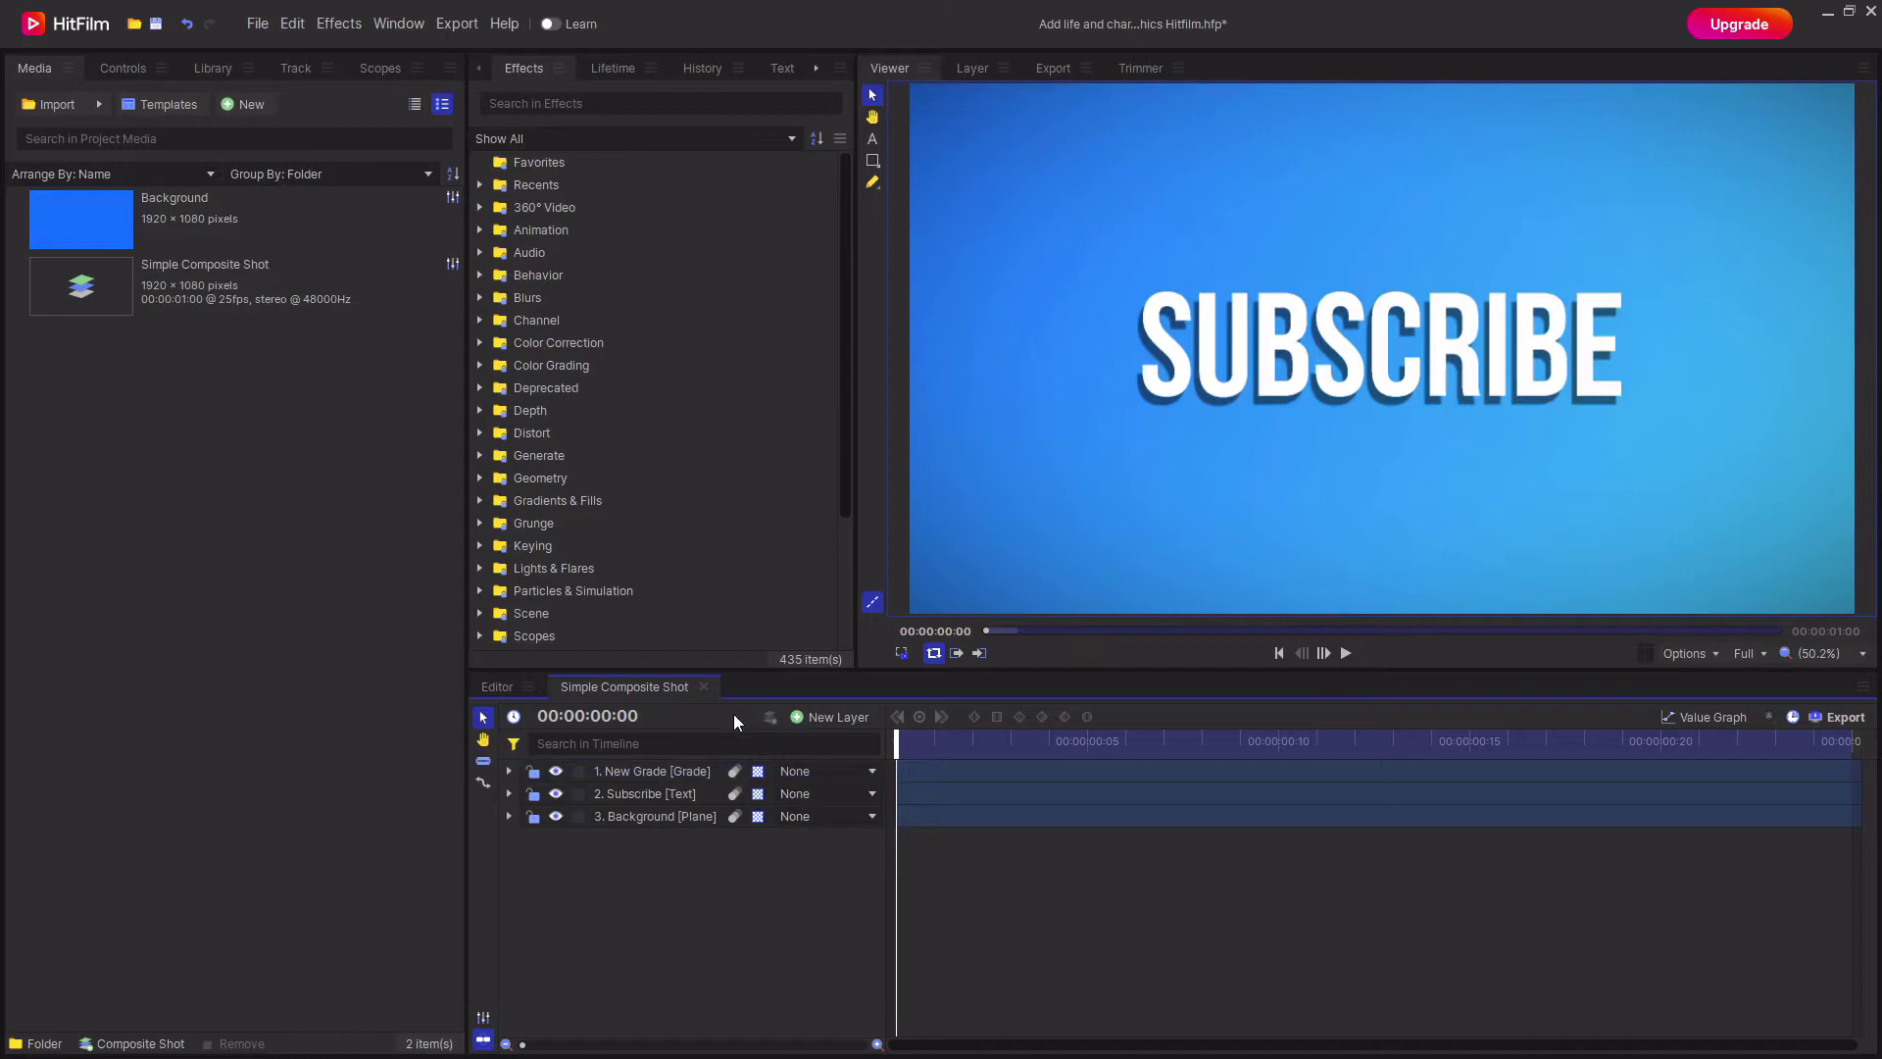
click(649, 800)
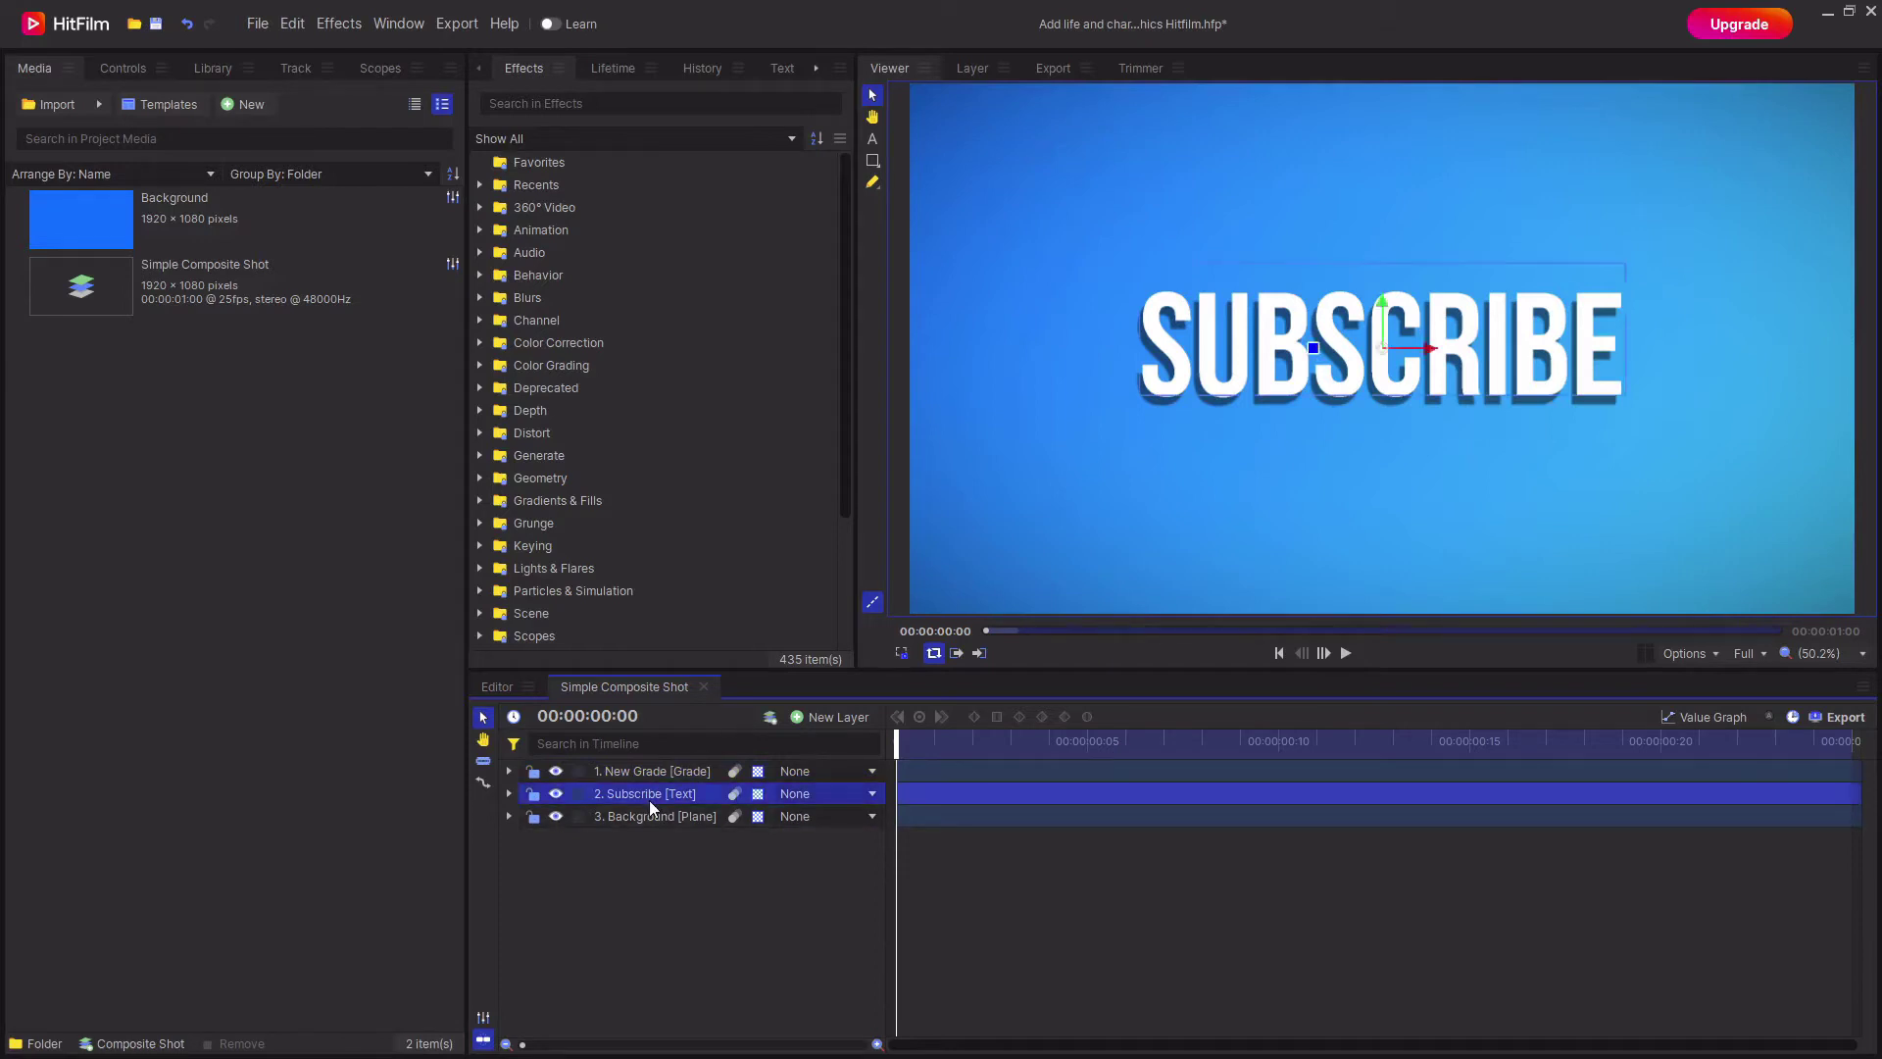
Keyframe the Subscribe layer's Scale at 0% on frame 0
click(612, 902)
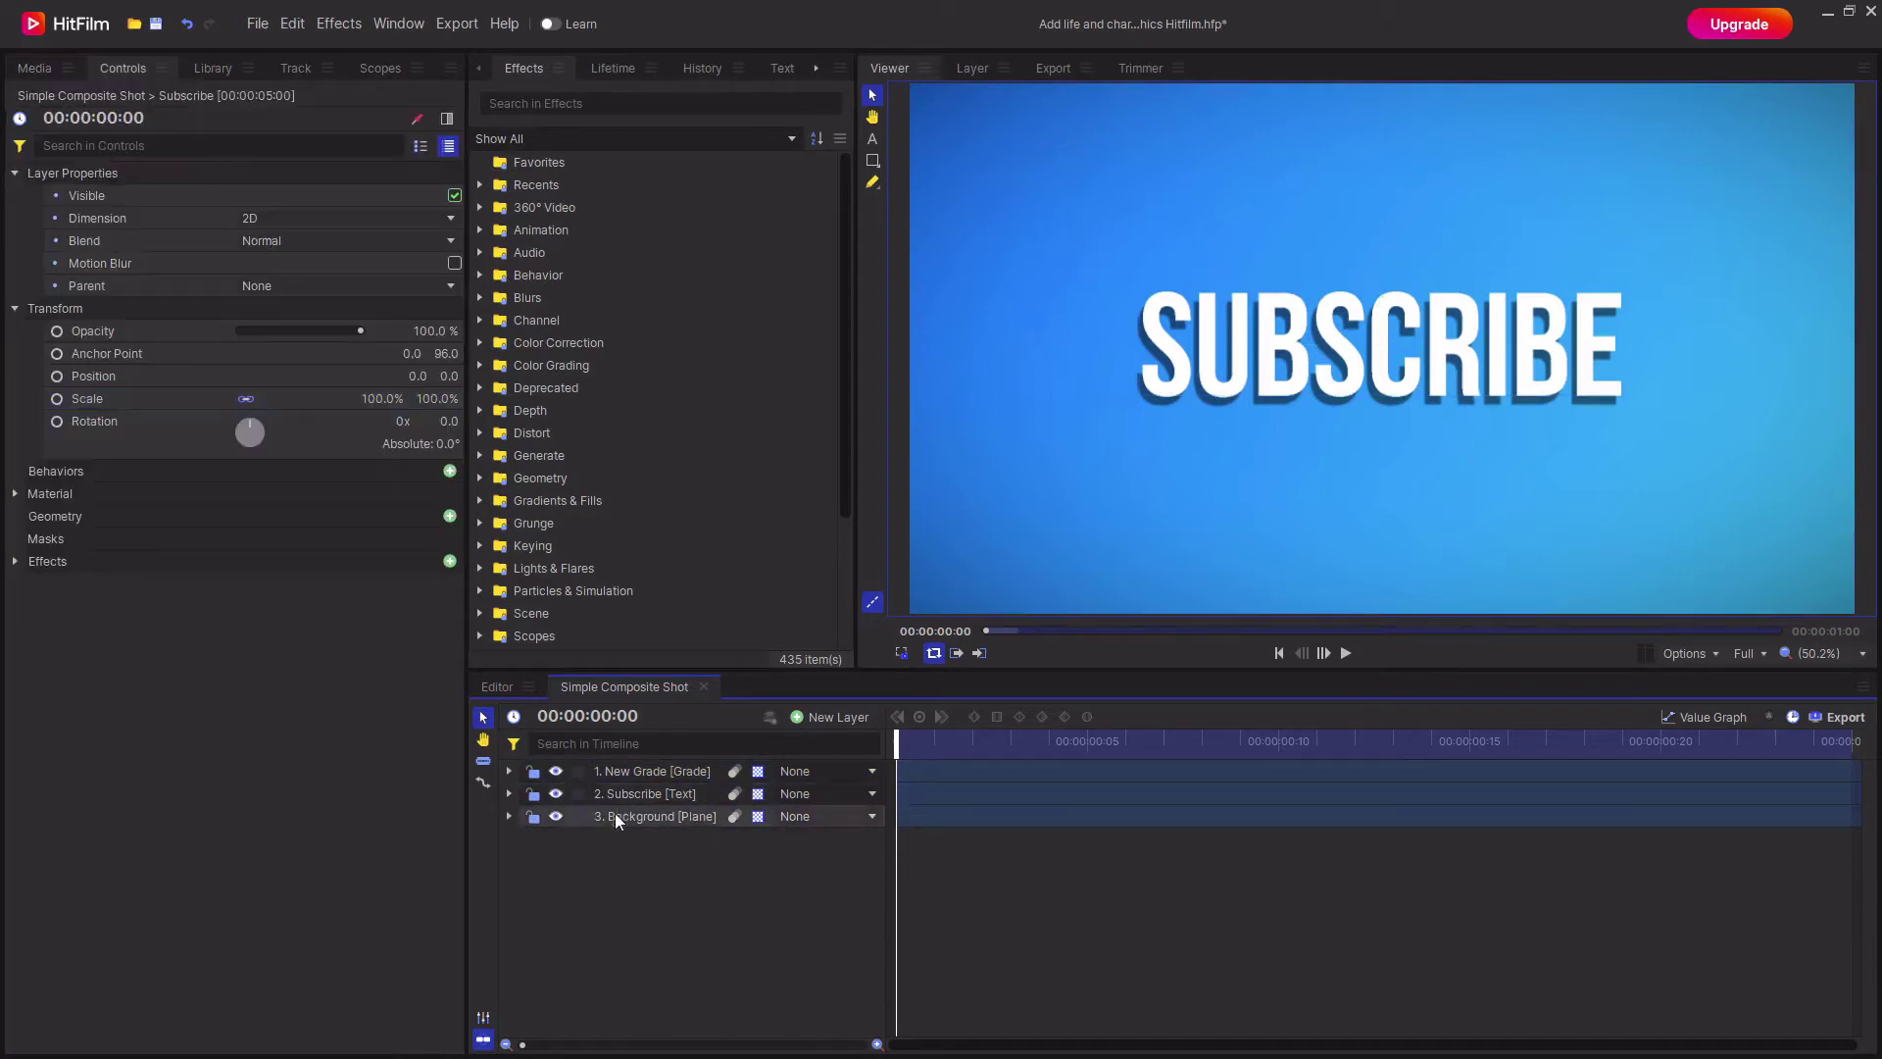
click(667, 798)
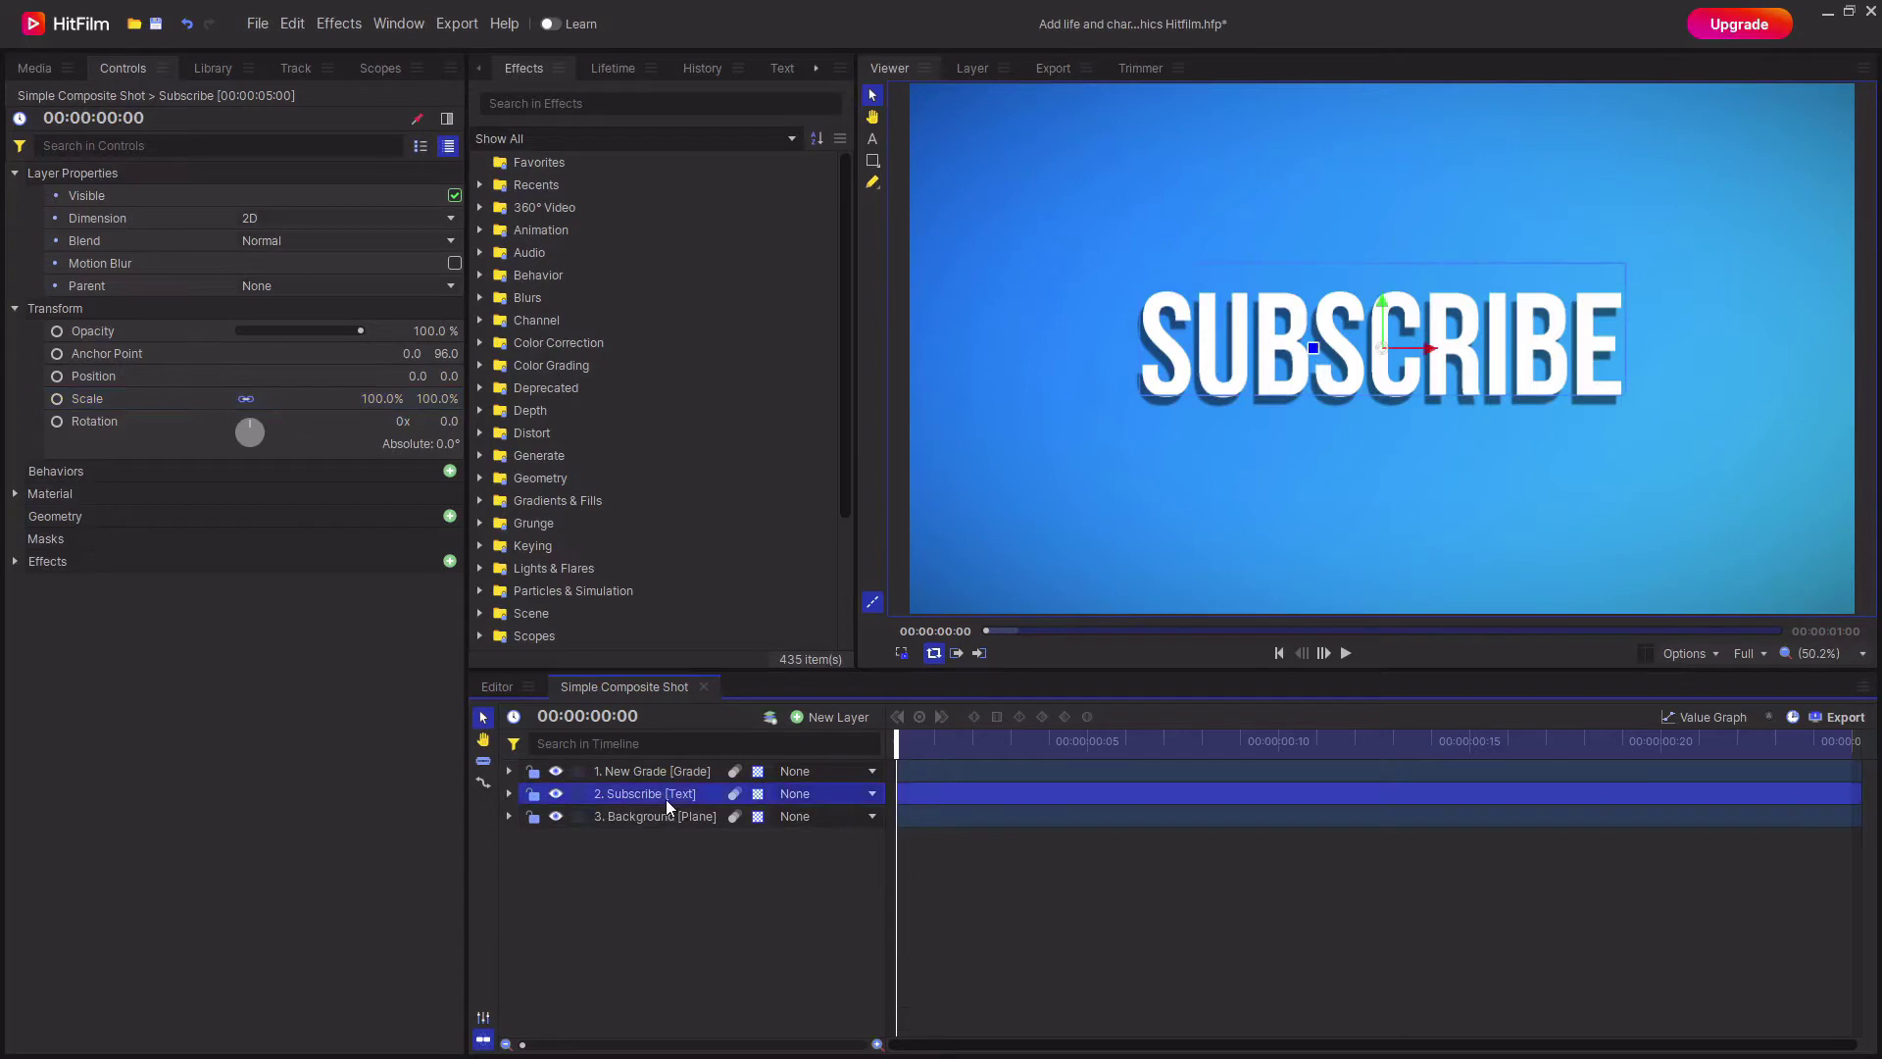
click(56, 397)
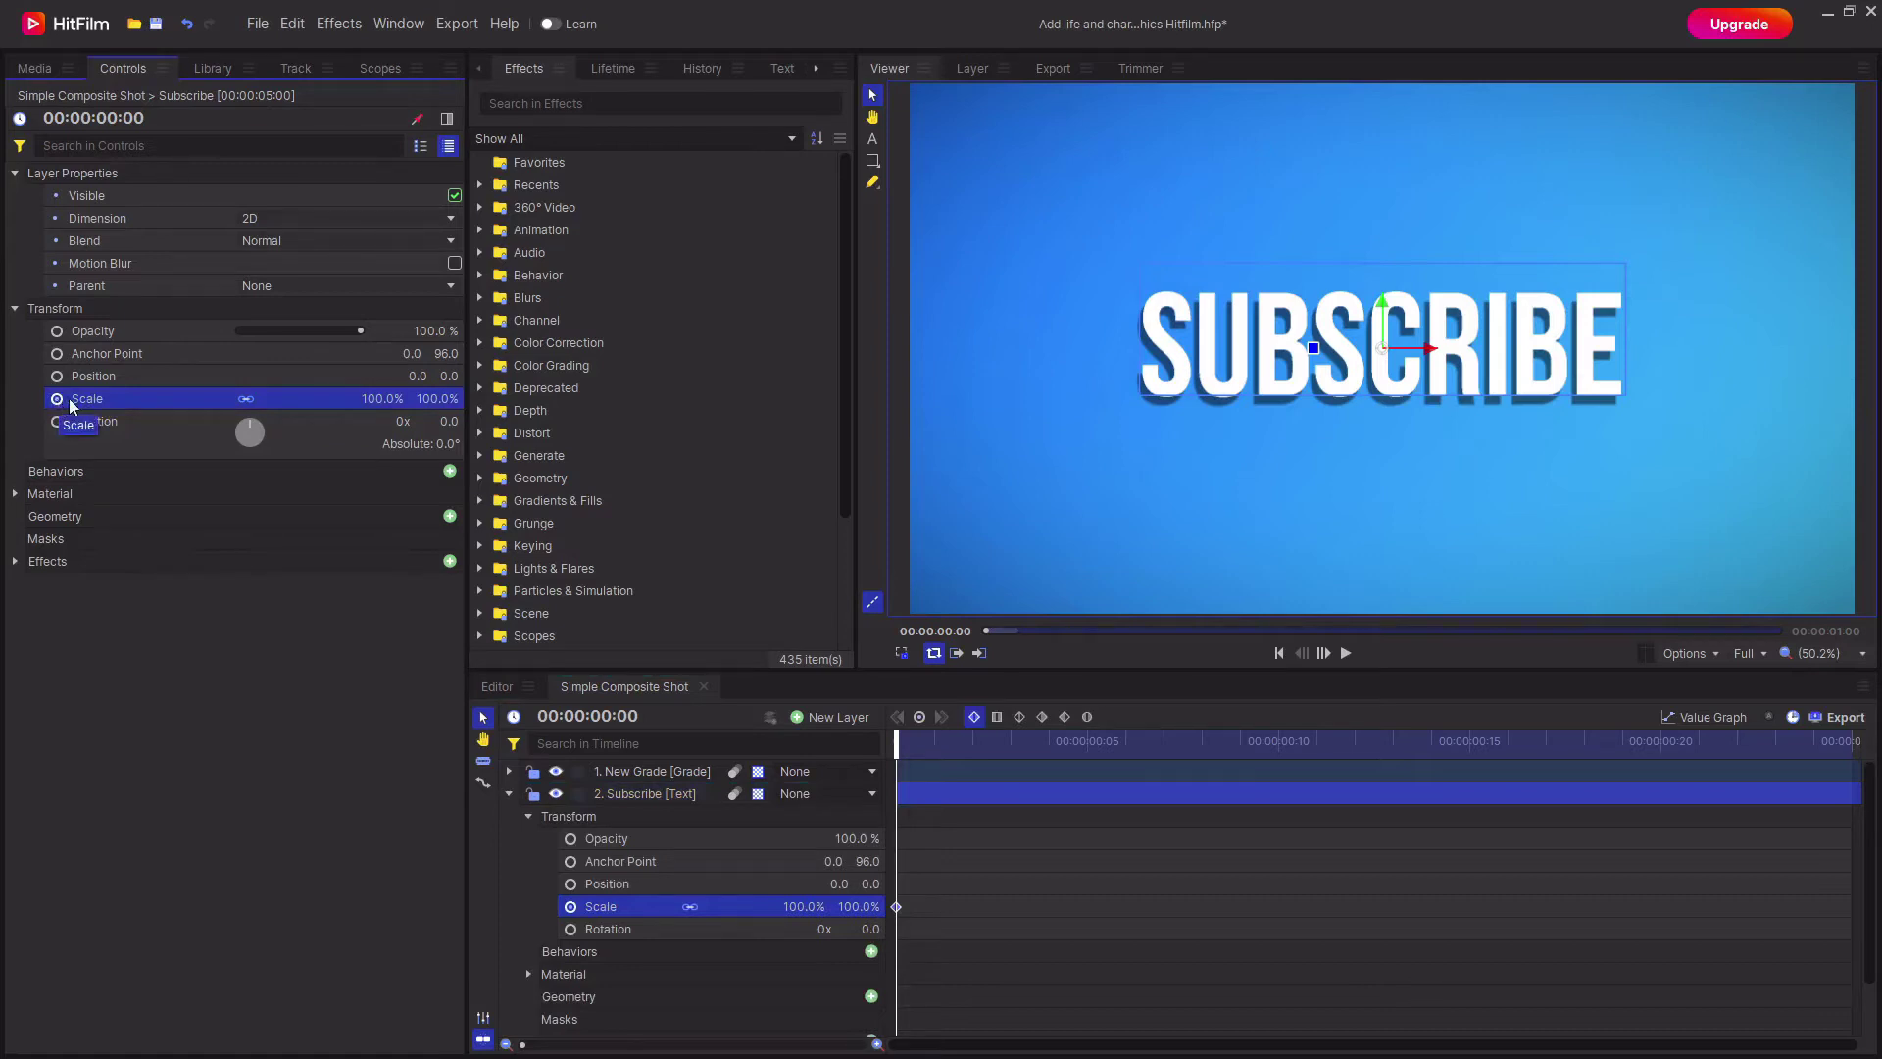
click(392, 400)
text(0)
key(Return)
click(338, 936)
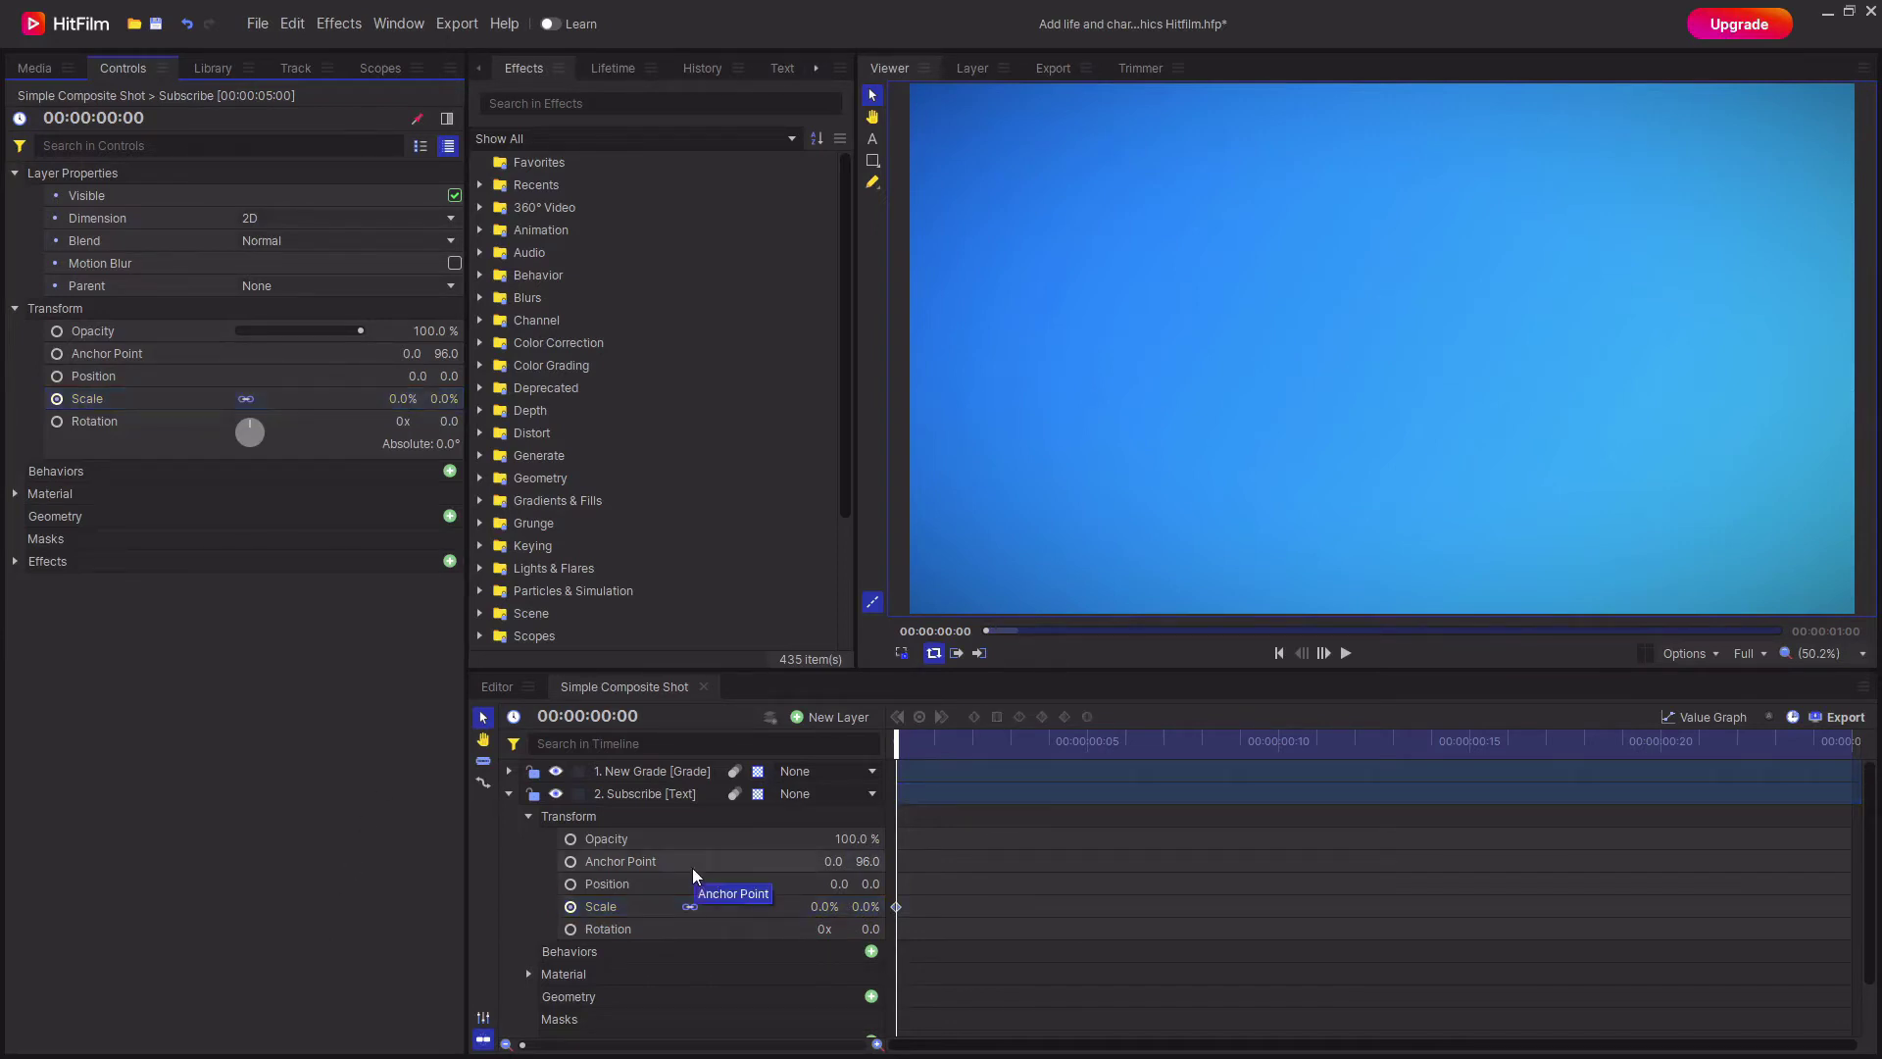
Add a 110% Scale keyframe at frame 5
key(Right)
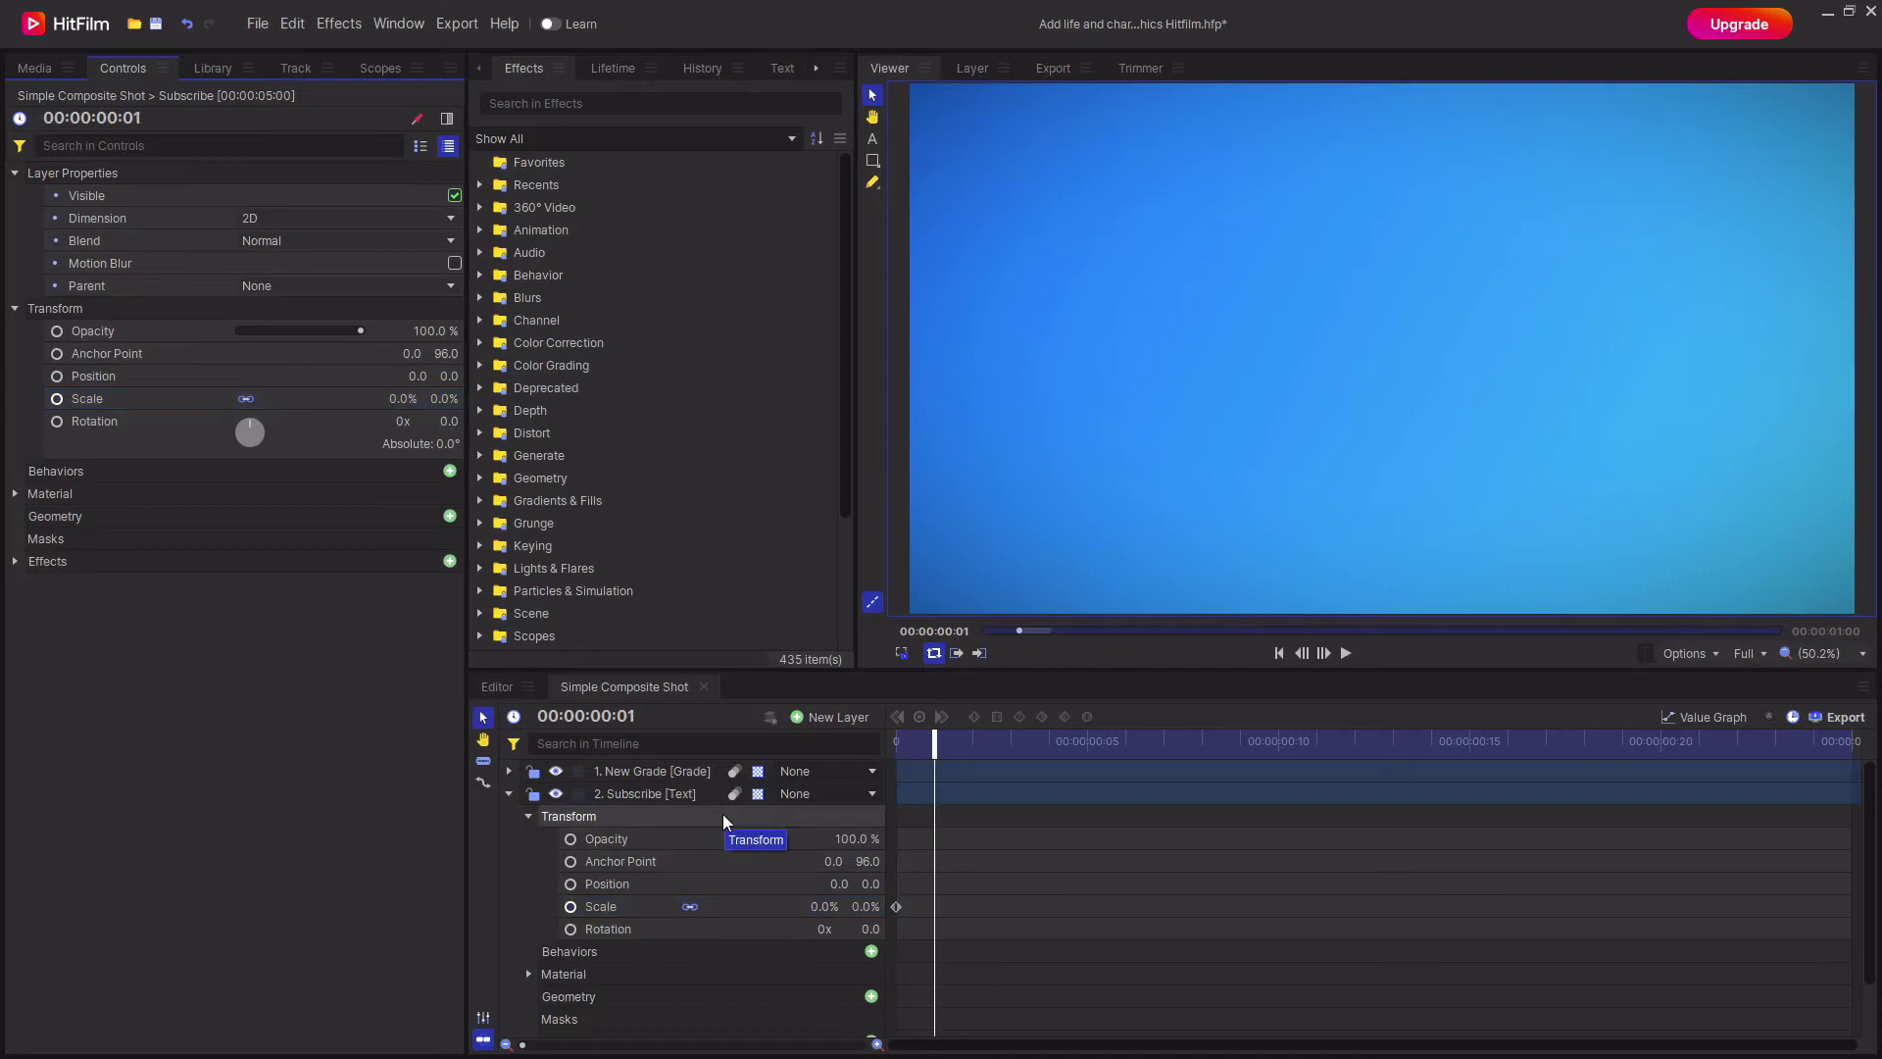
key(Right)
key(Right)
key(Right)
key(Right)
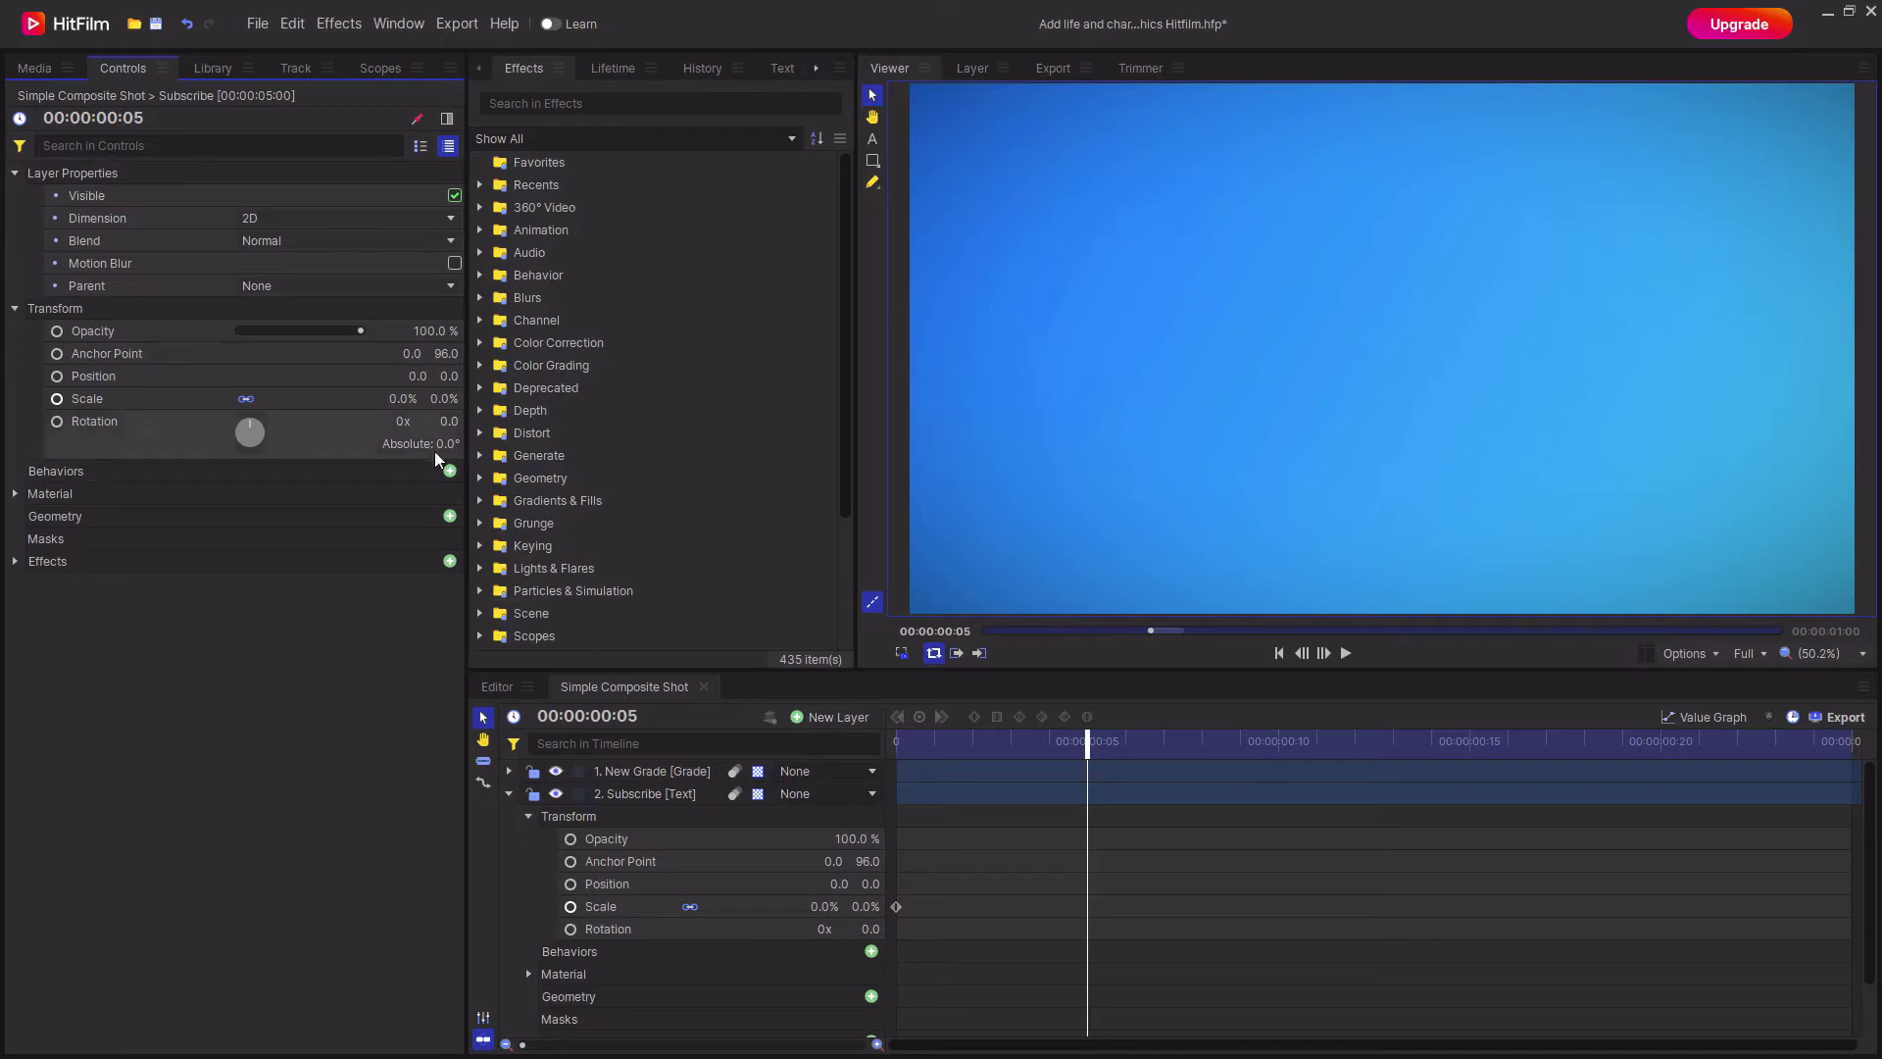
click(132, 399)
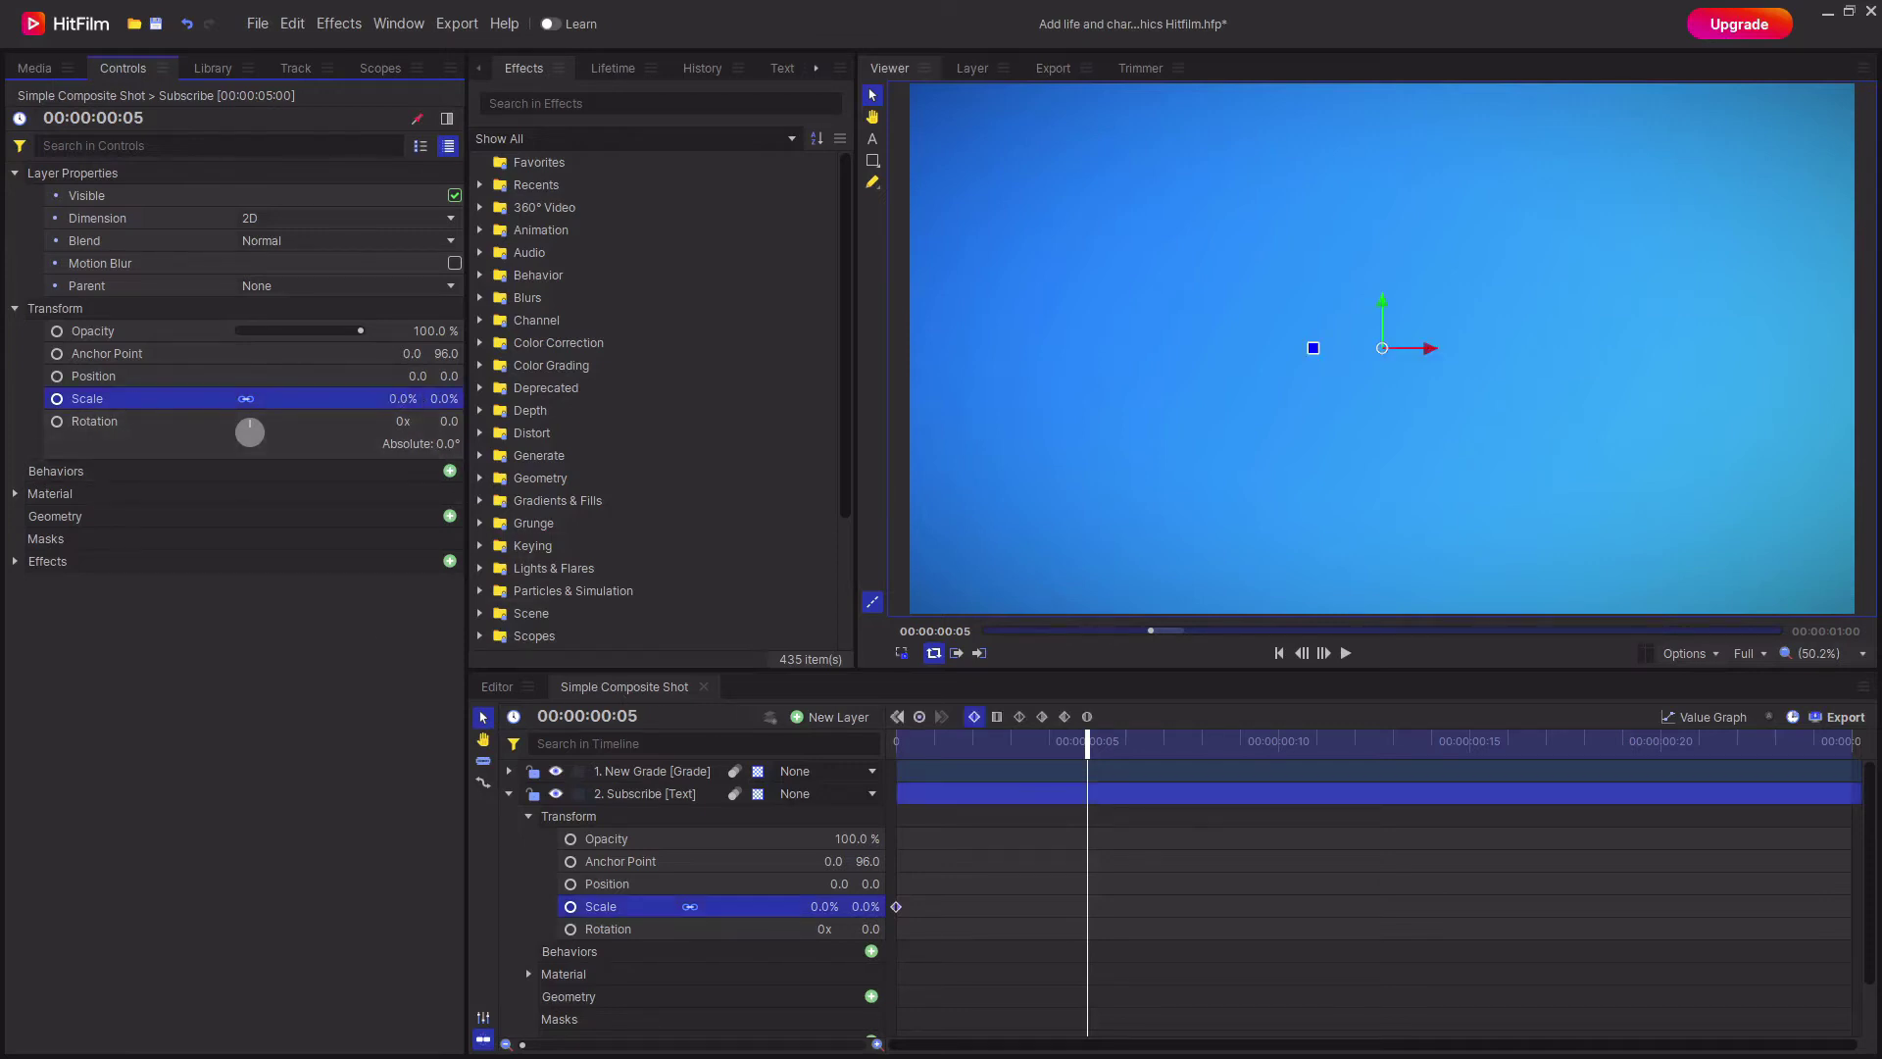
click(397, 399)
text(110)
key(Return)
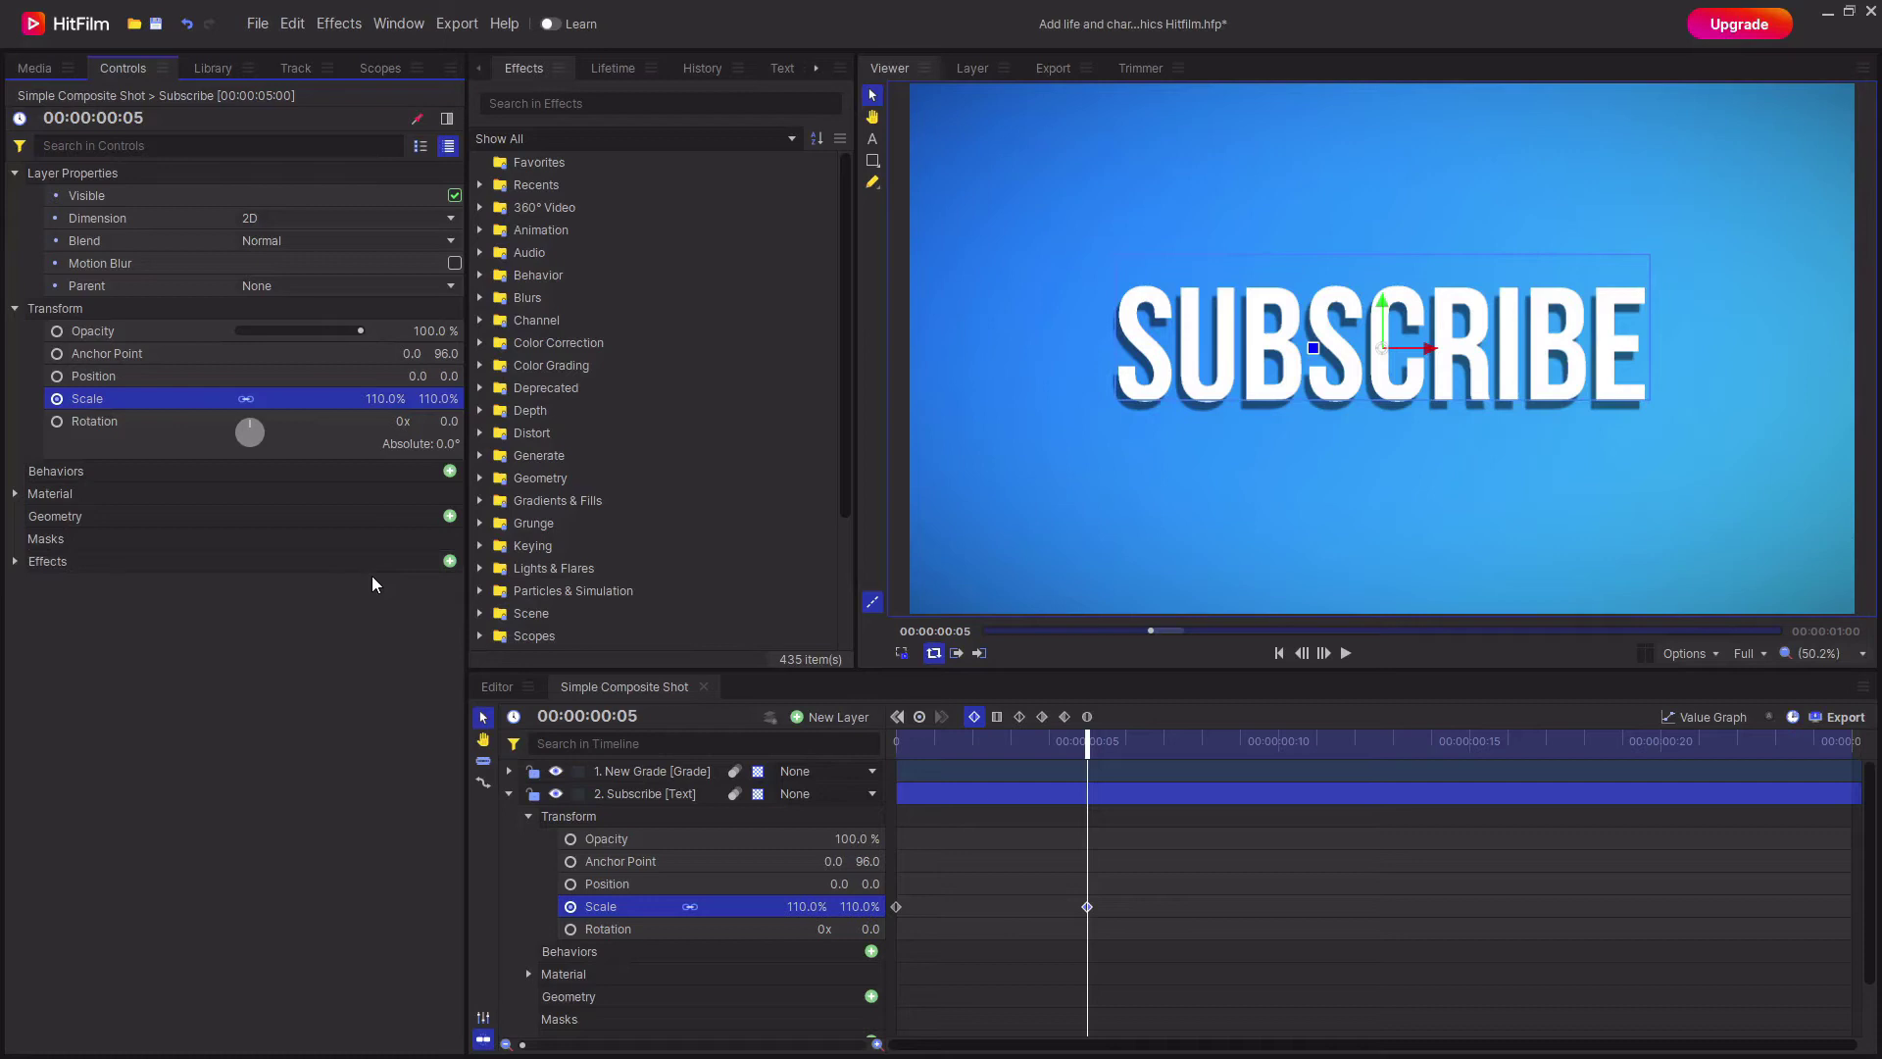
Add a frame 7 Scale keyframe settling back to 100%, then scrub to review
key(Right)
key(Right)
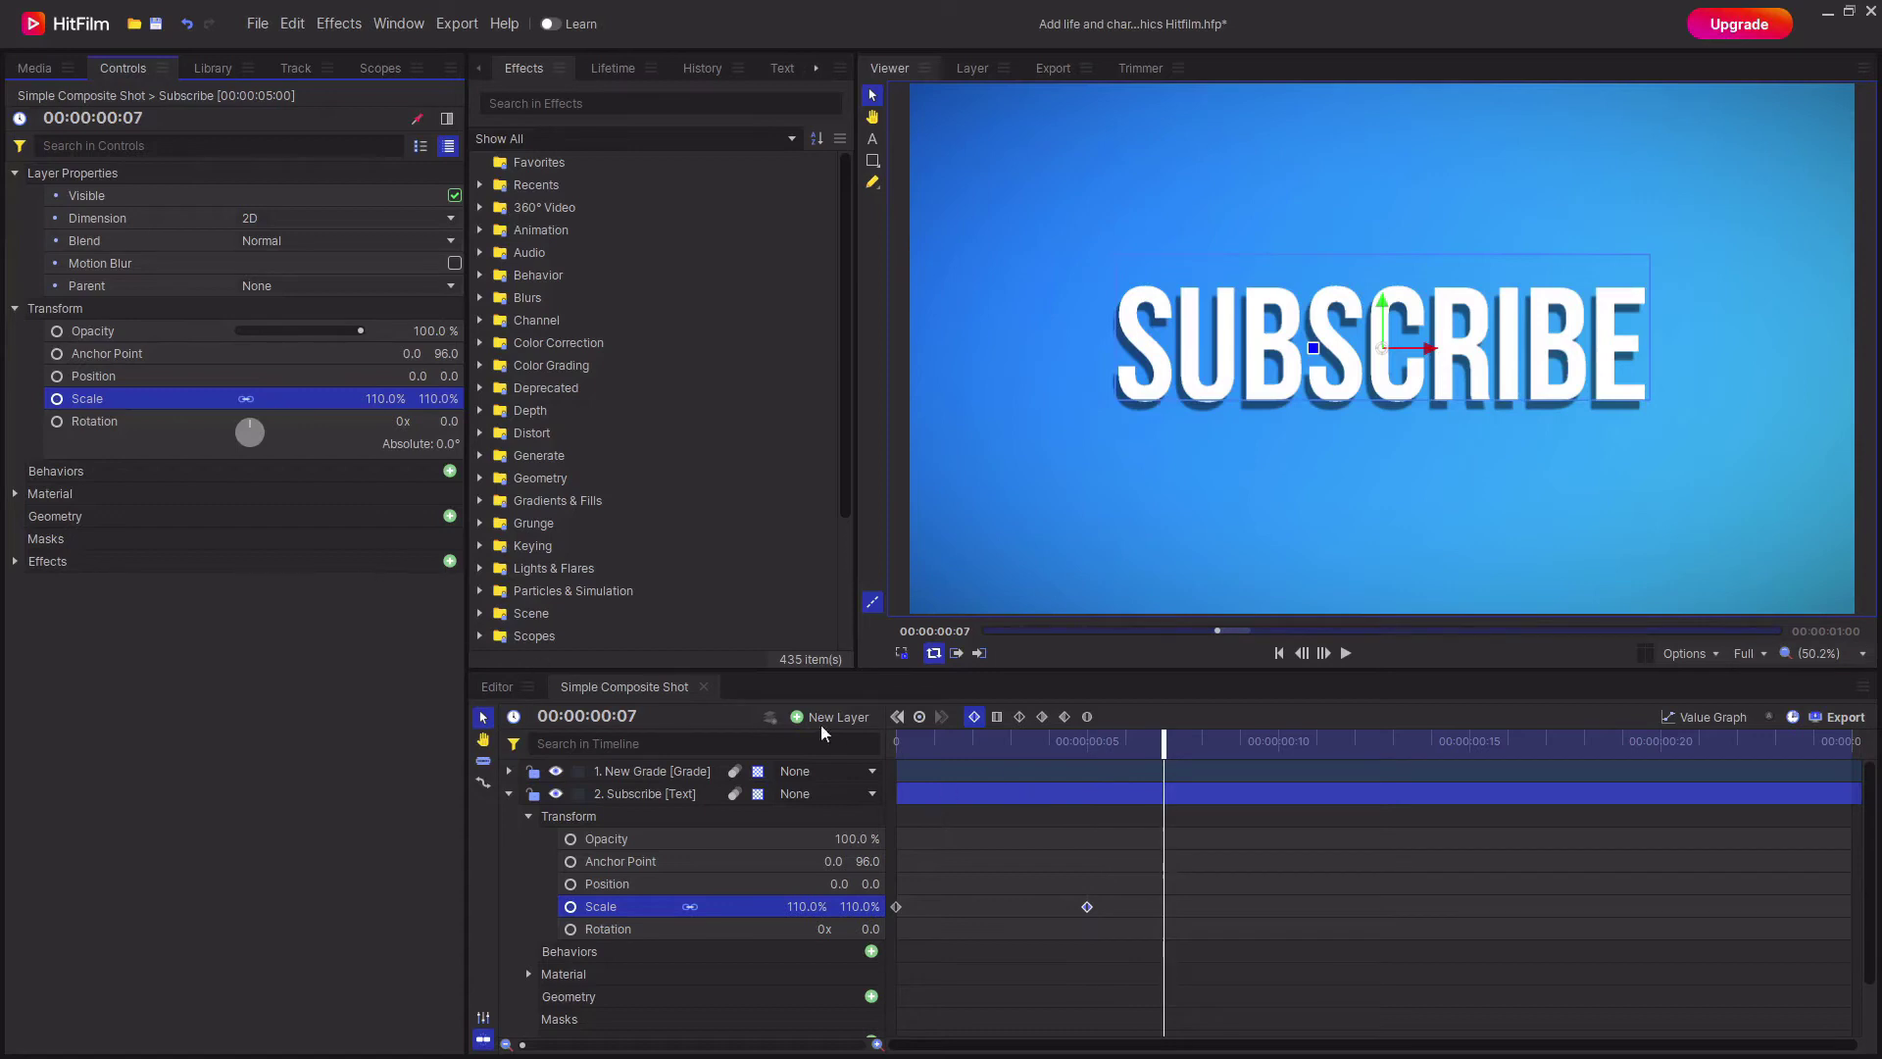
click(395, 398)
text(88)
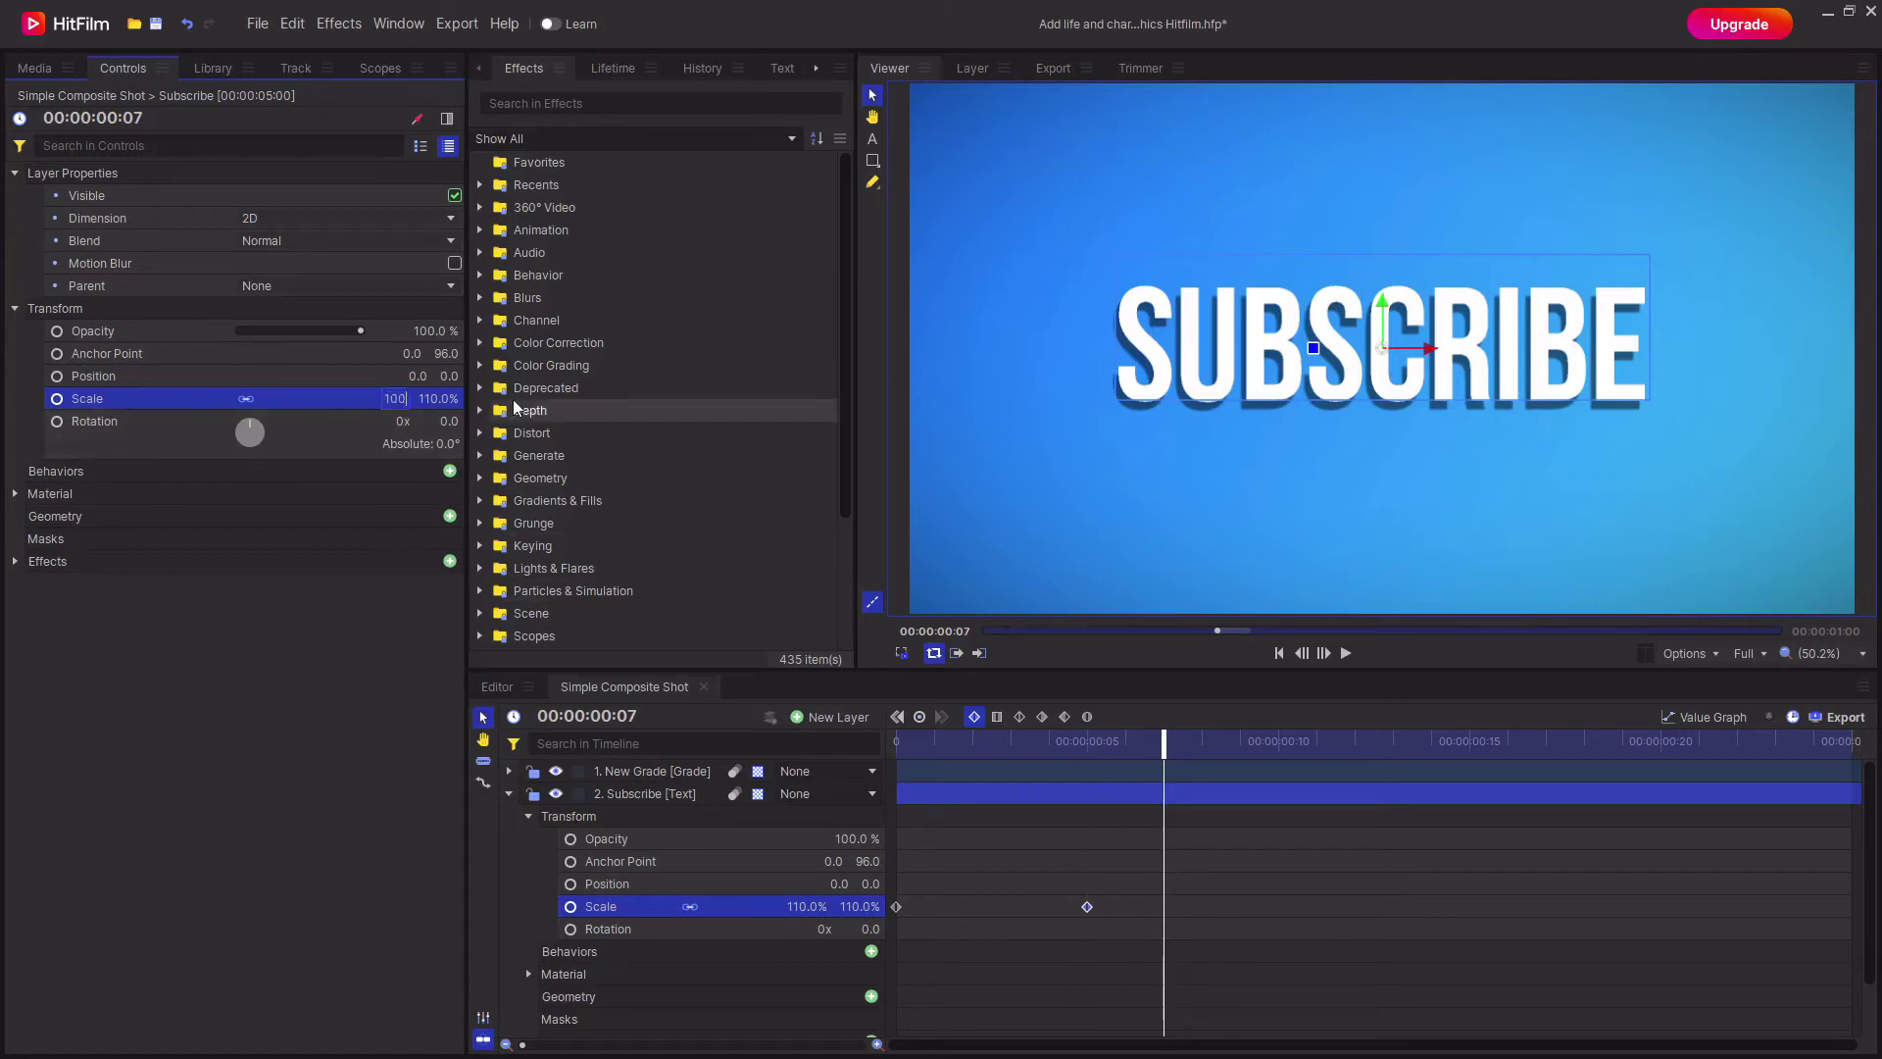
key(Return)
drag(1219, 798, 1163, 742)
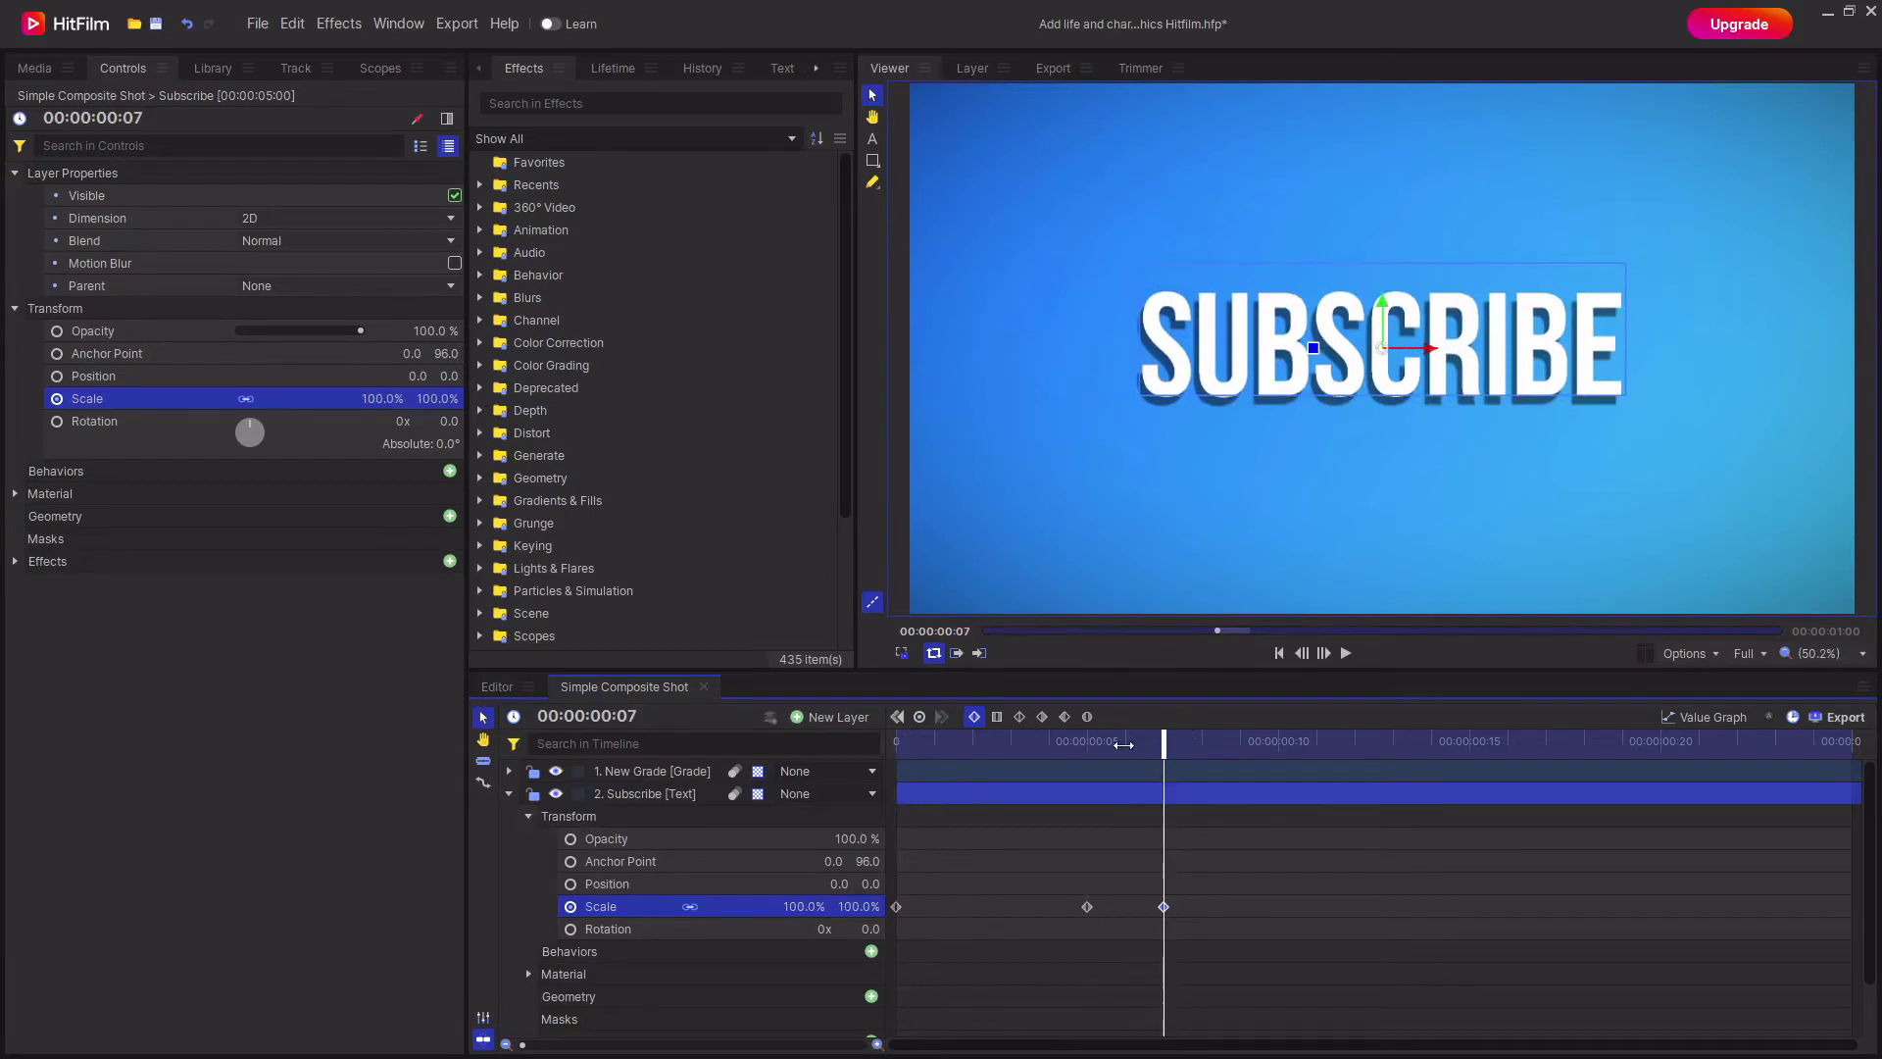
drag(1118, 743, 1083, 743)
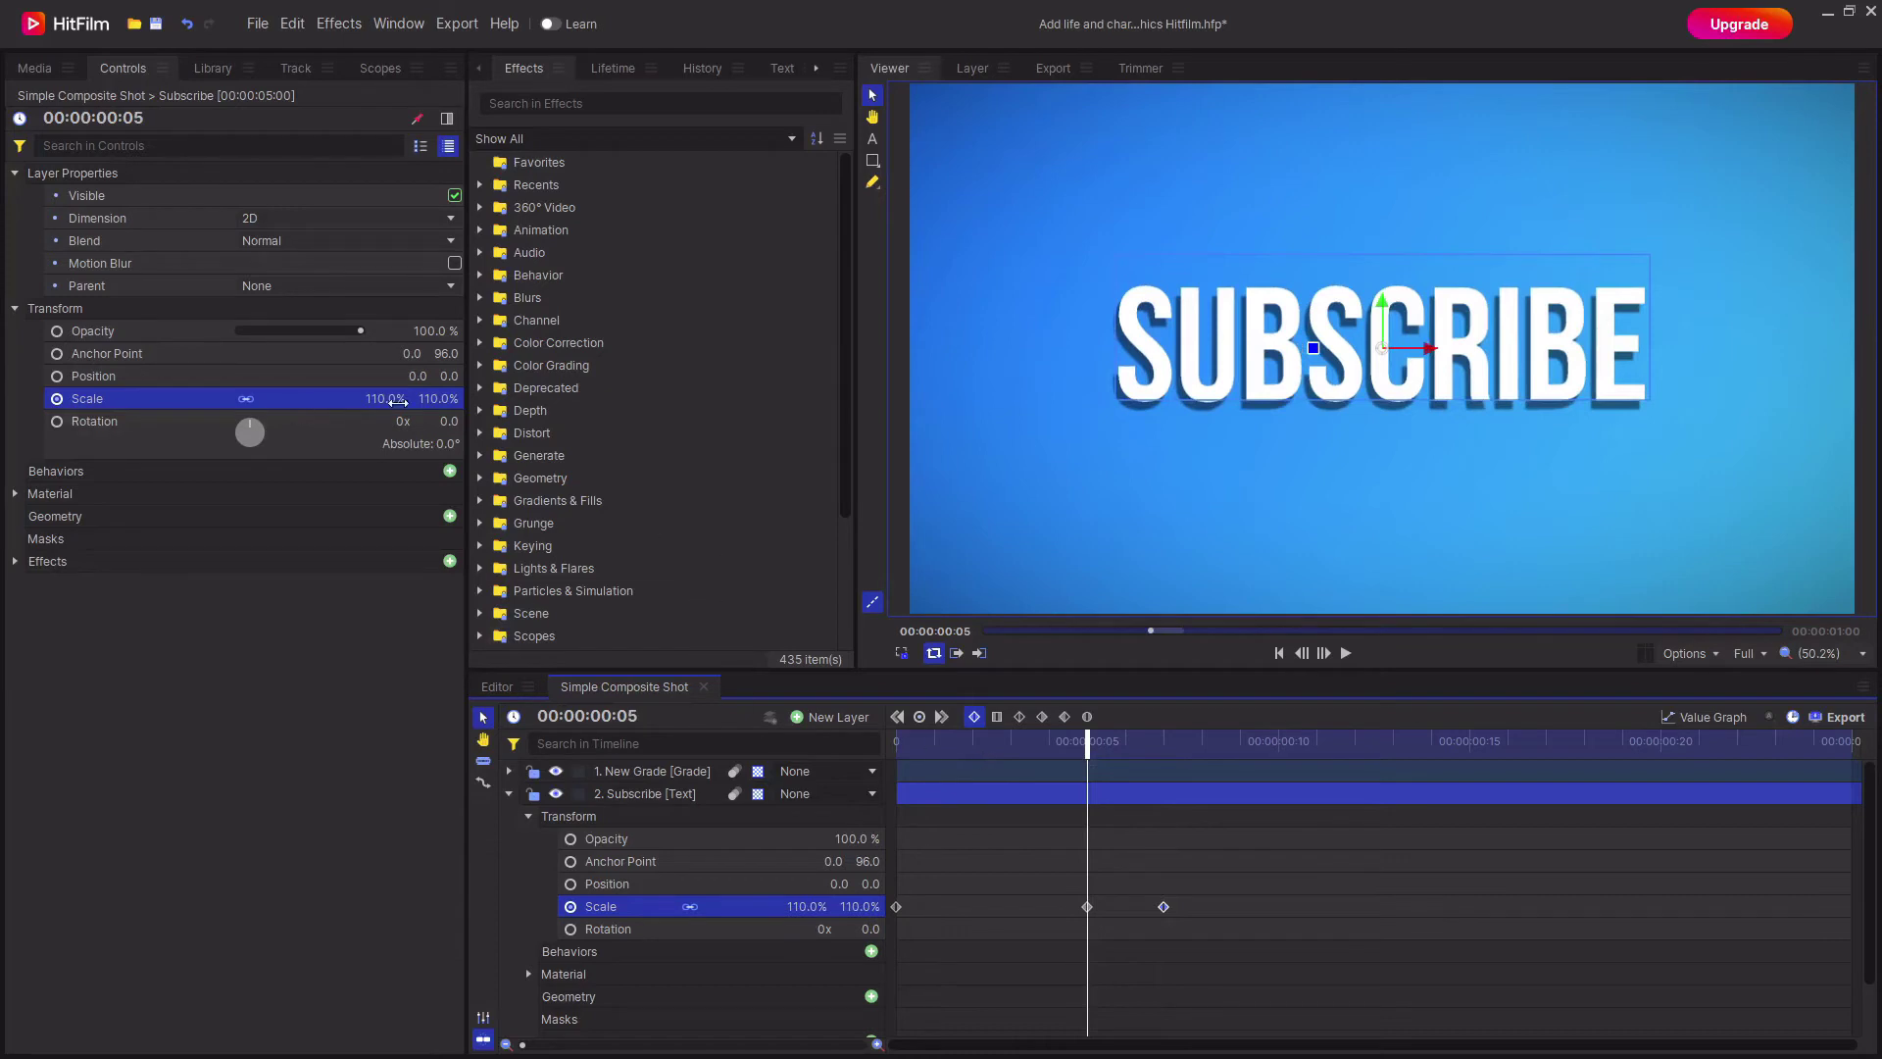
click(397, 402)
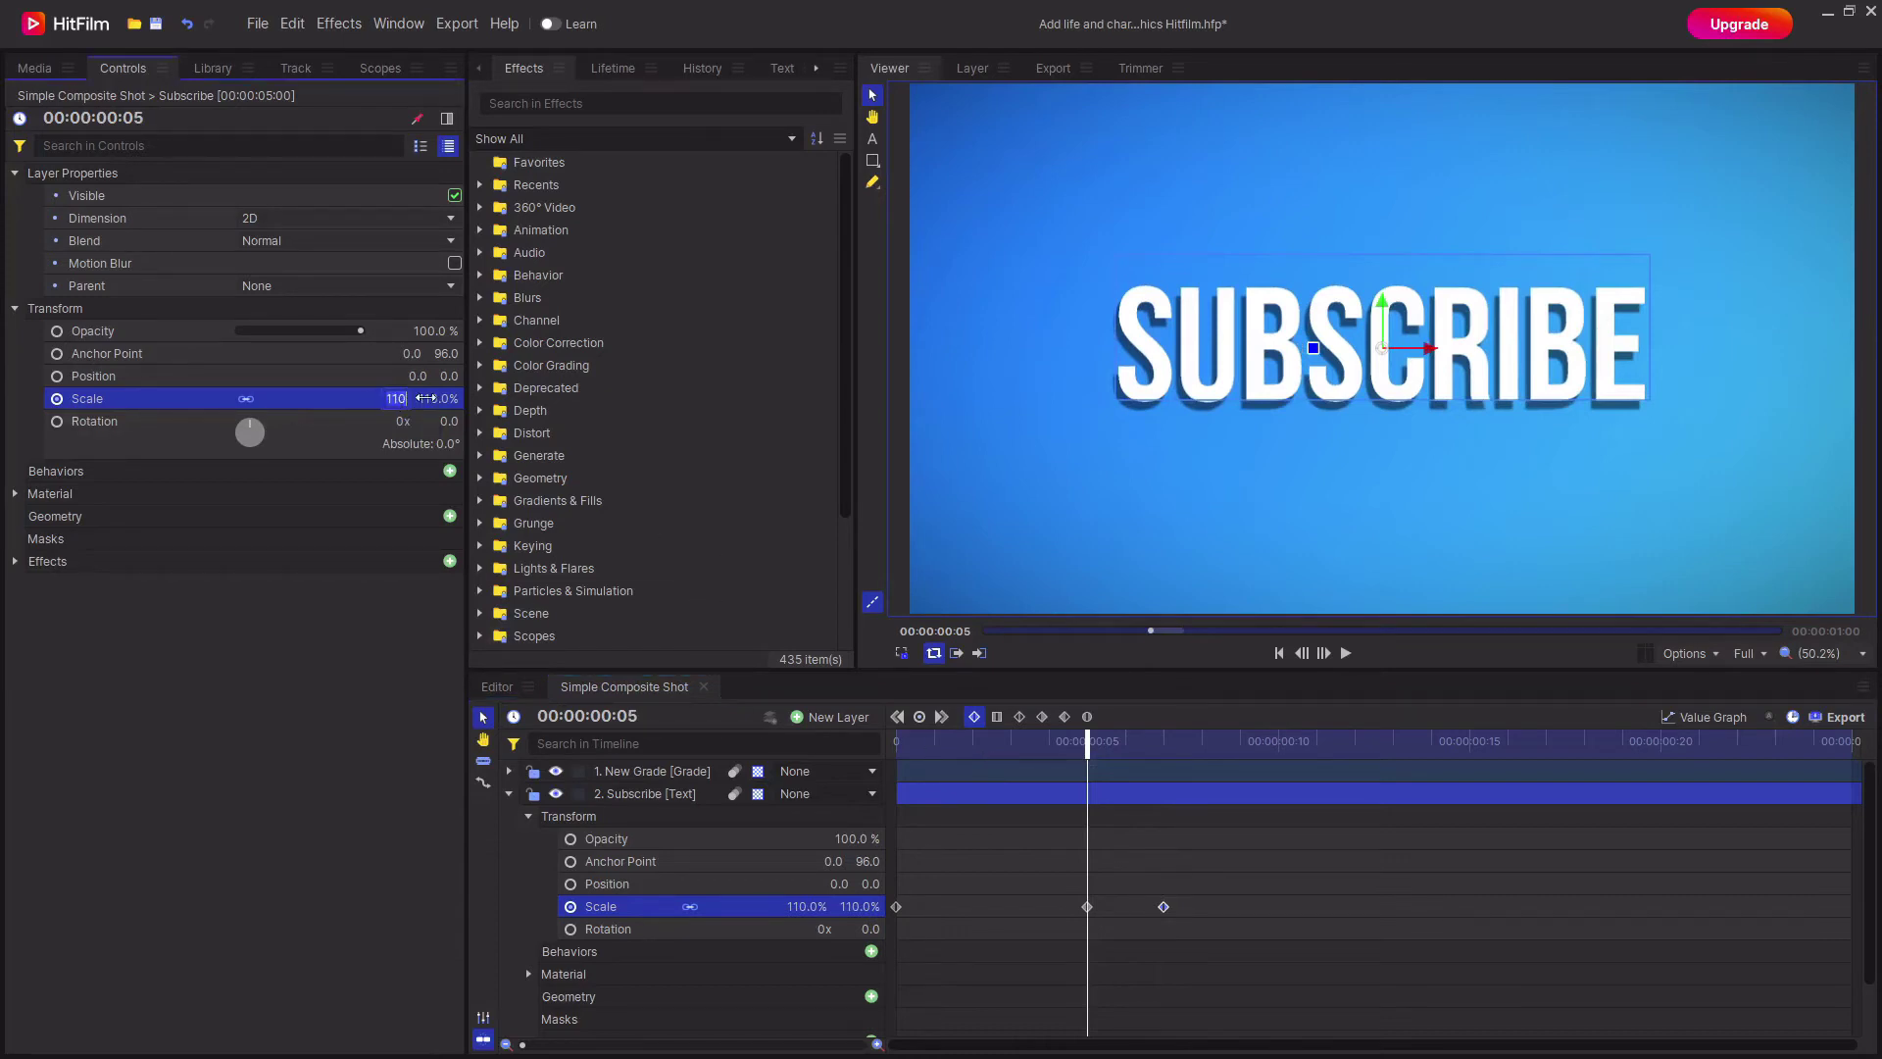
text(150)
key(Return)
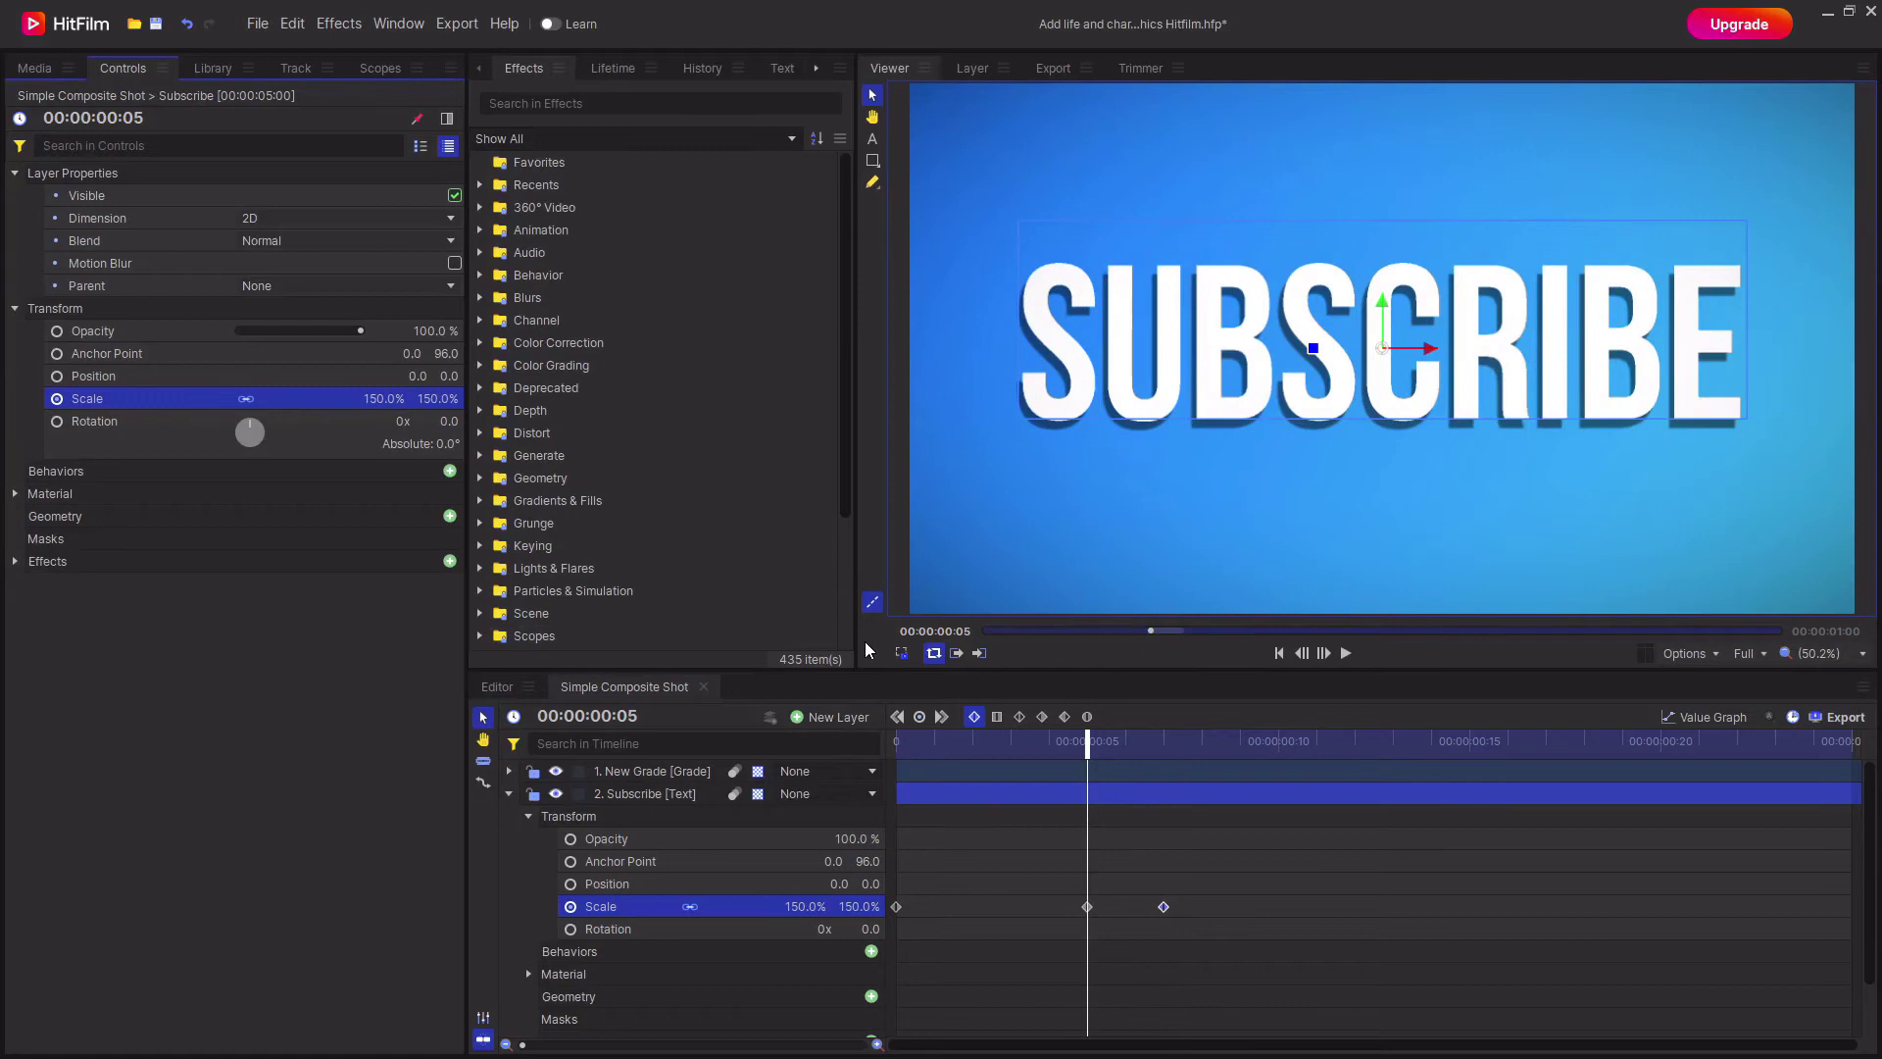
key(space)
double_click(382, 398)
text(110)
key(Return)
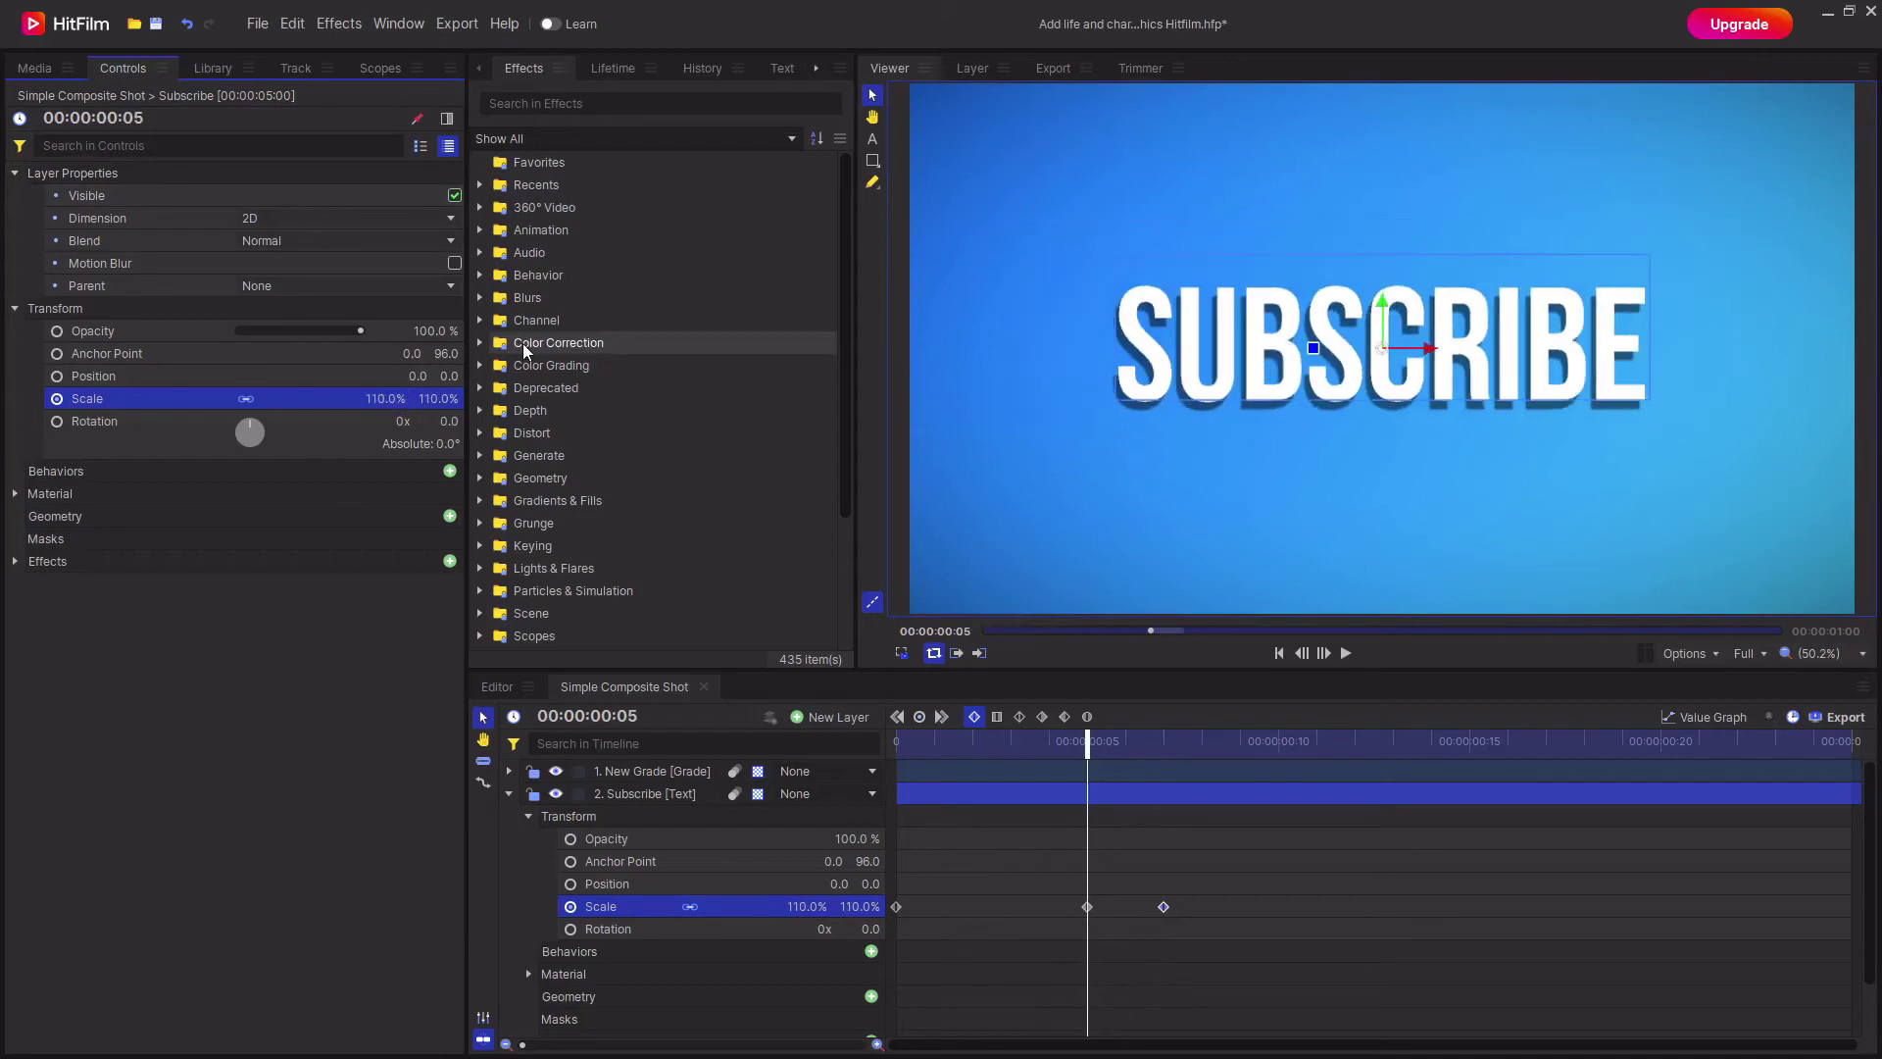
click(317, 856)
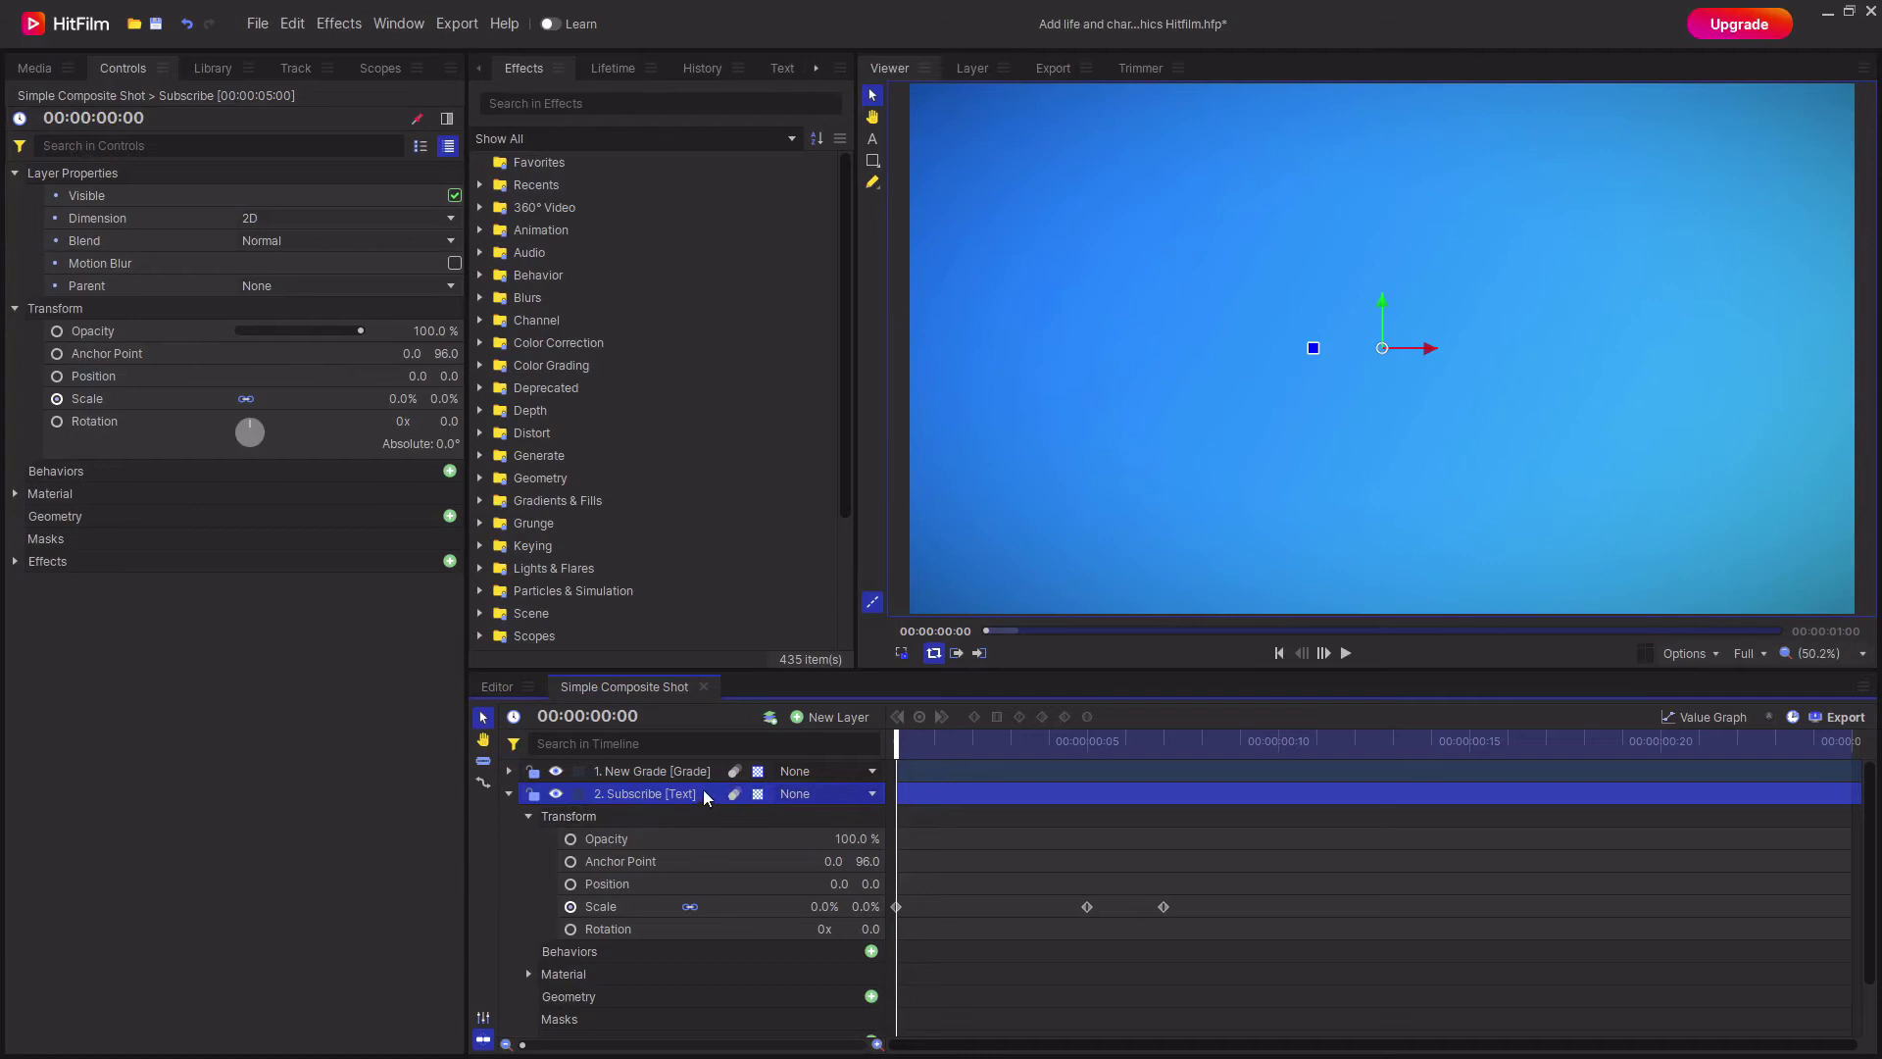
Enable motion blur on the Subscribe layer and select its three Scale keyframes
click(735, 794)
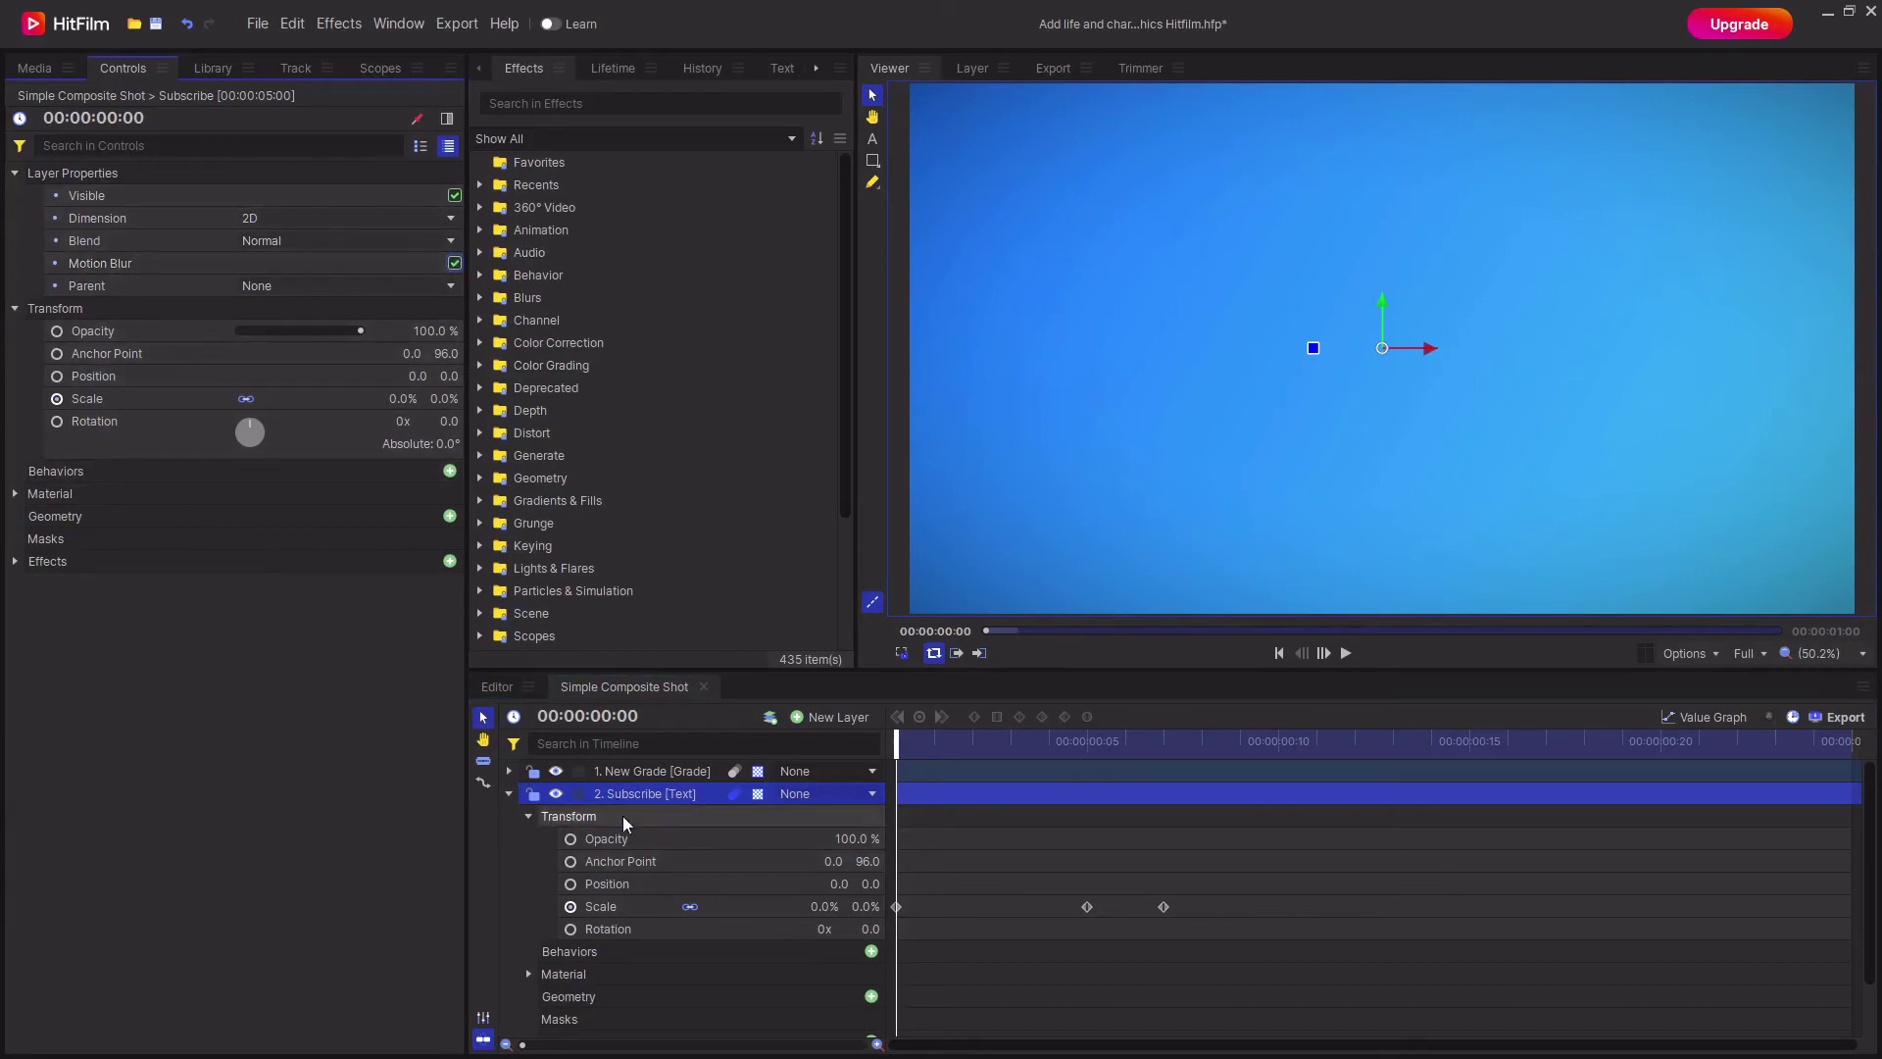
mouse_move(911, 745)
mouse_down()
mouse_move(1137, 754)
mouse_move(896, 755)
mouse_up()
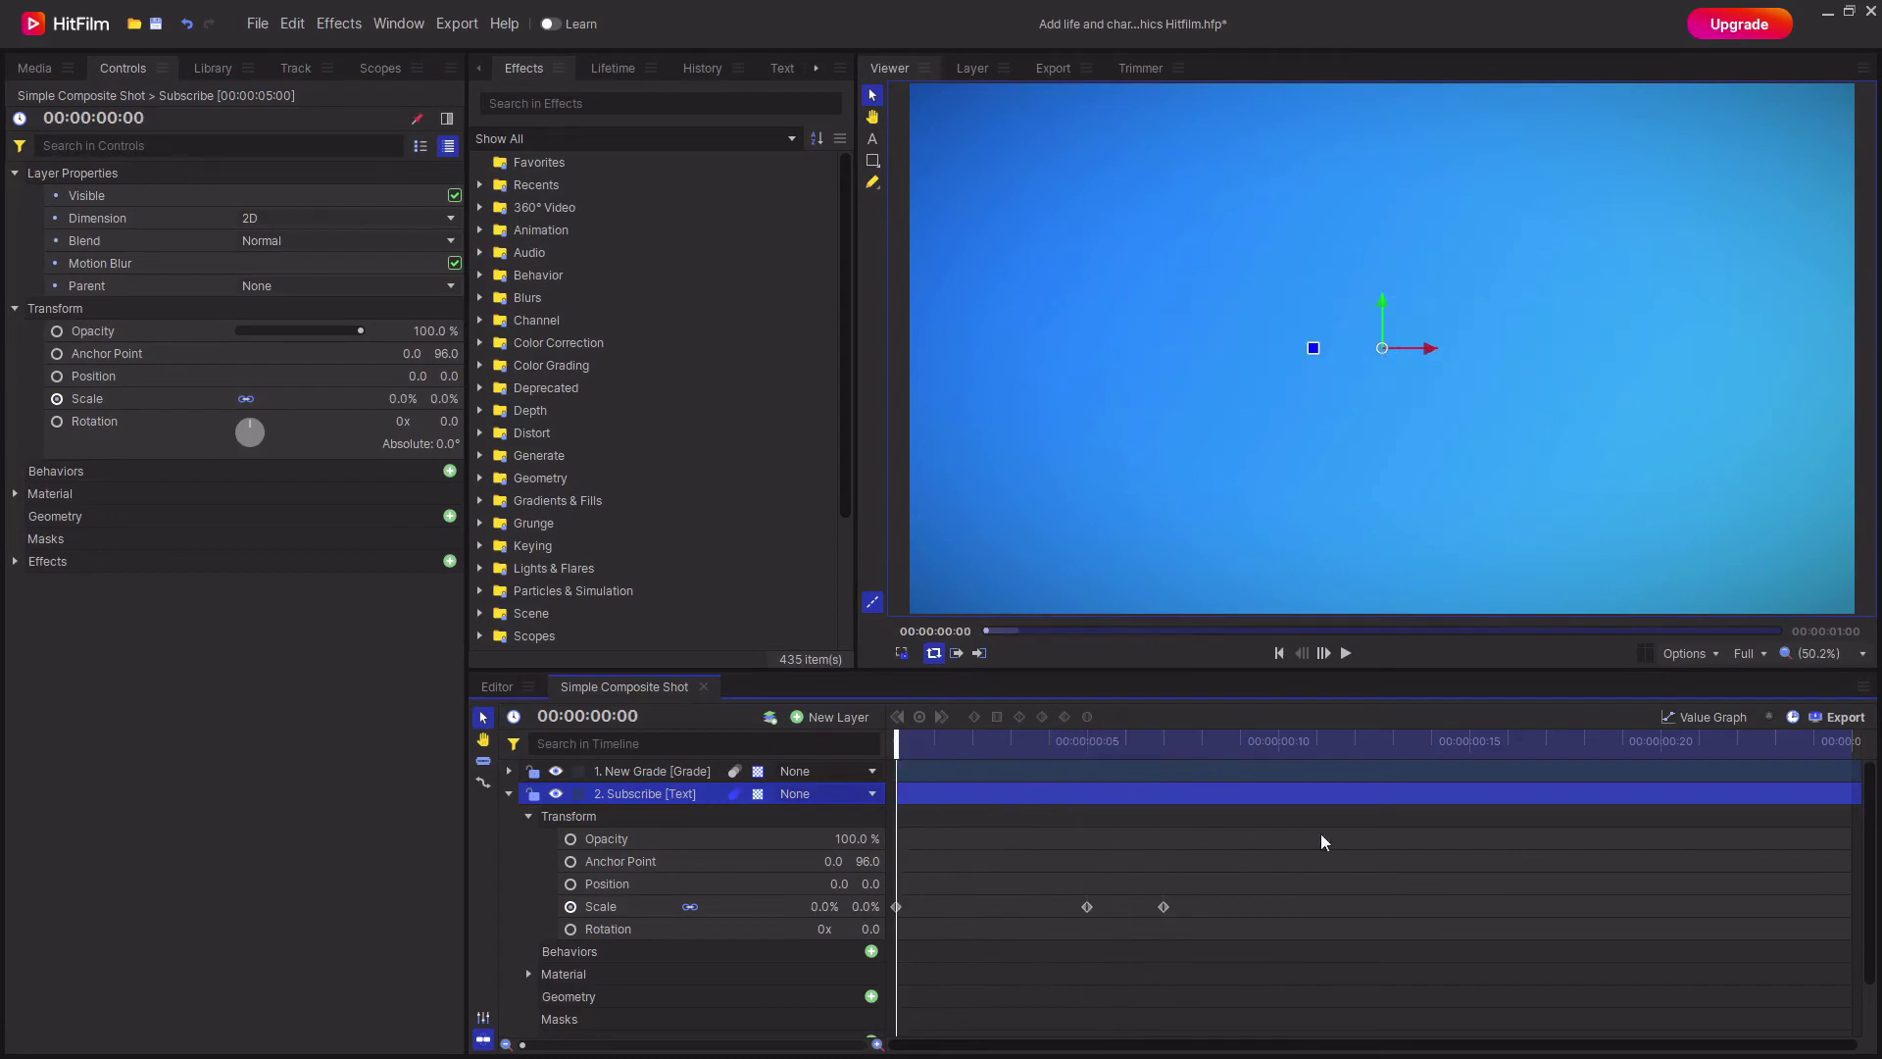
drag(1308, 854, 872, 961)
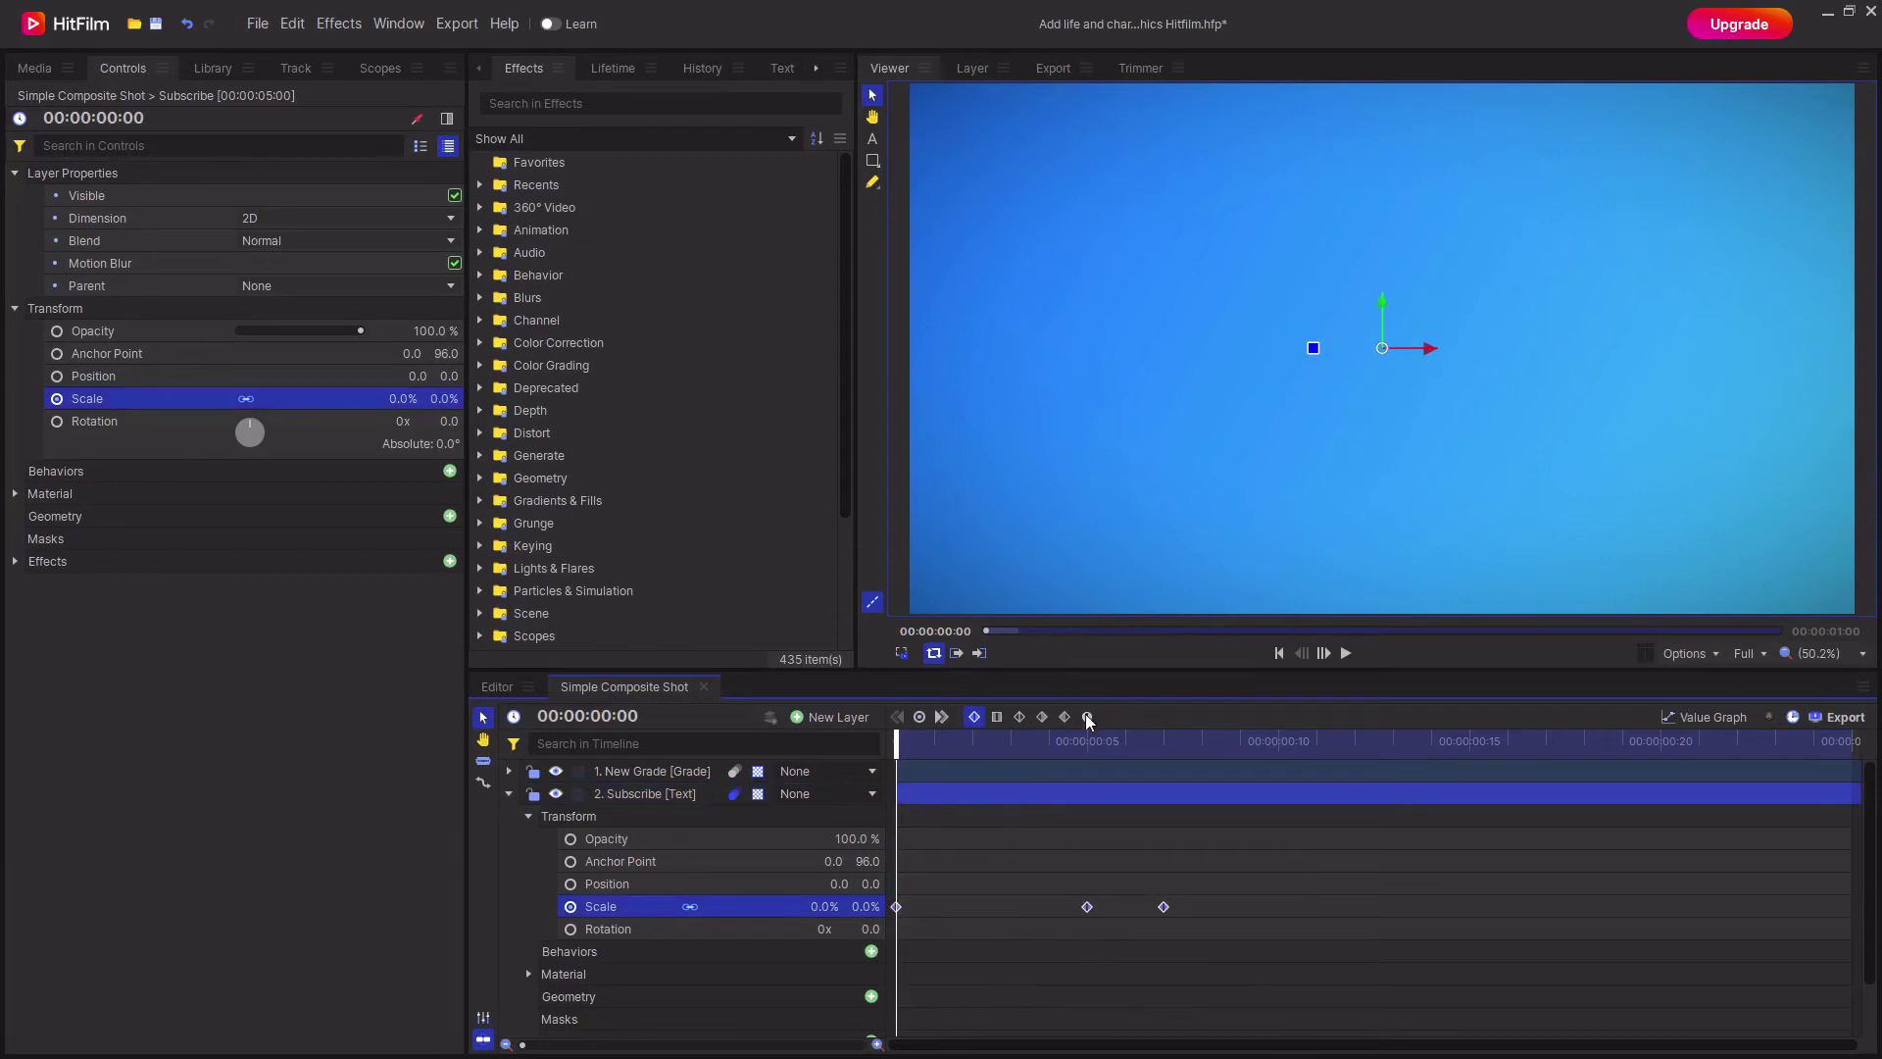
drag(1271, 870, 921, 960)
click(1303, 877)
drag(1323, 849, 900, 953)
click(1232, 902)
click(1232, 901)
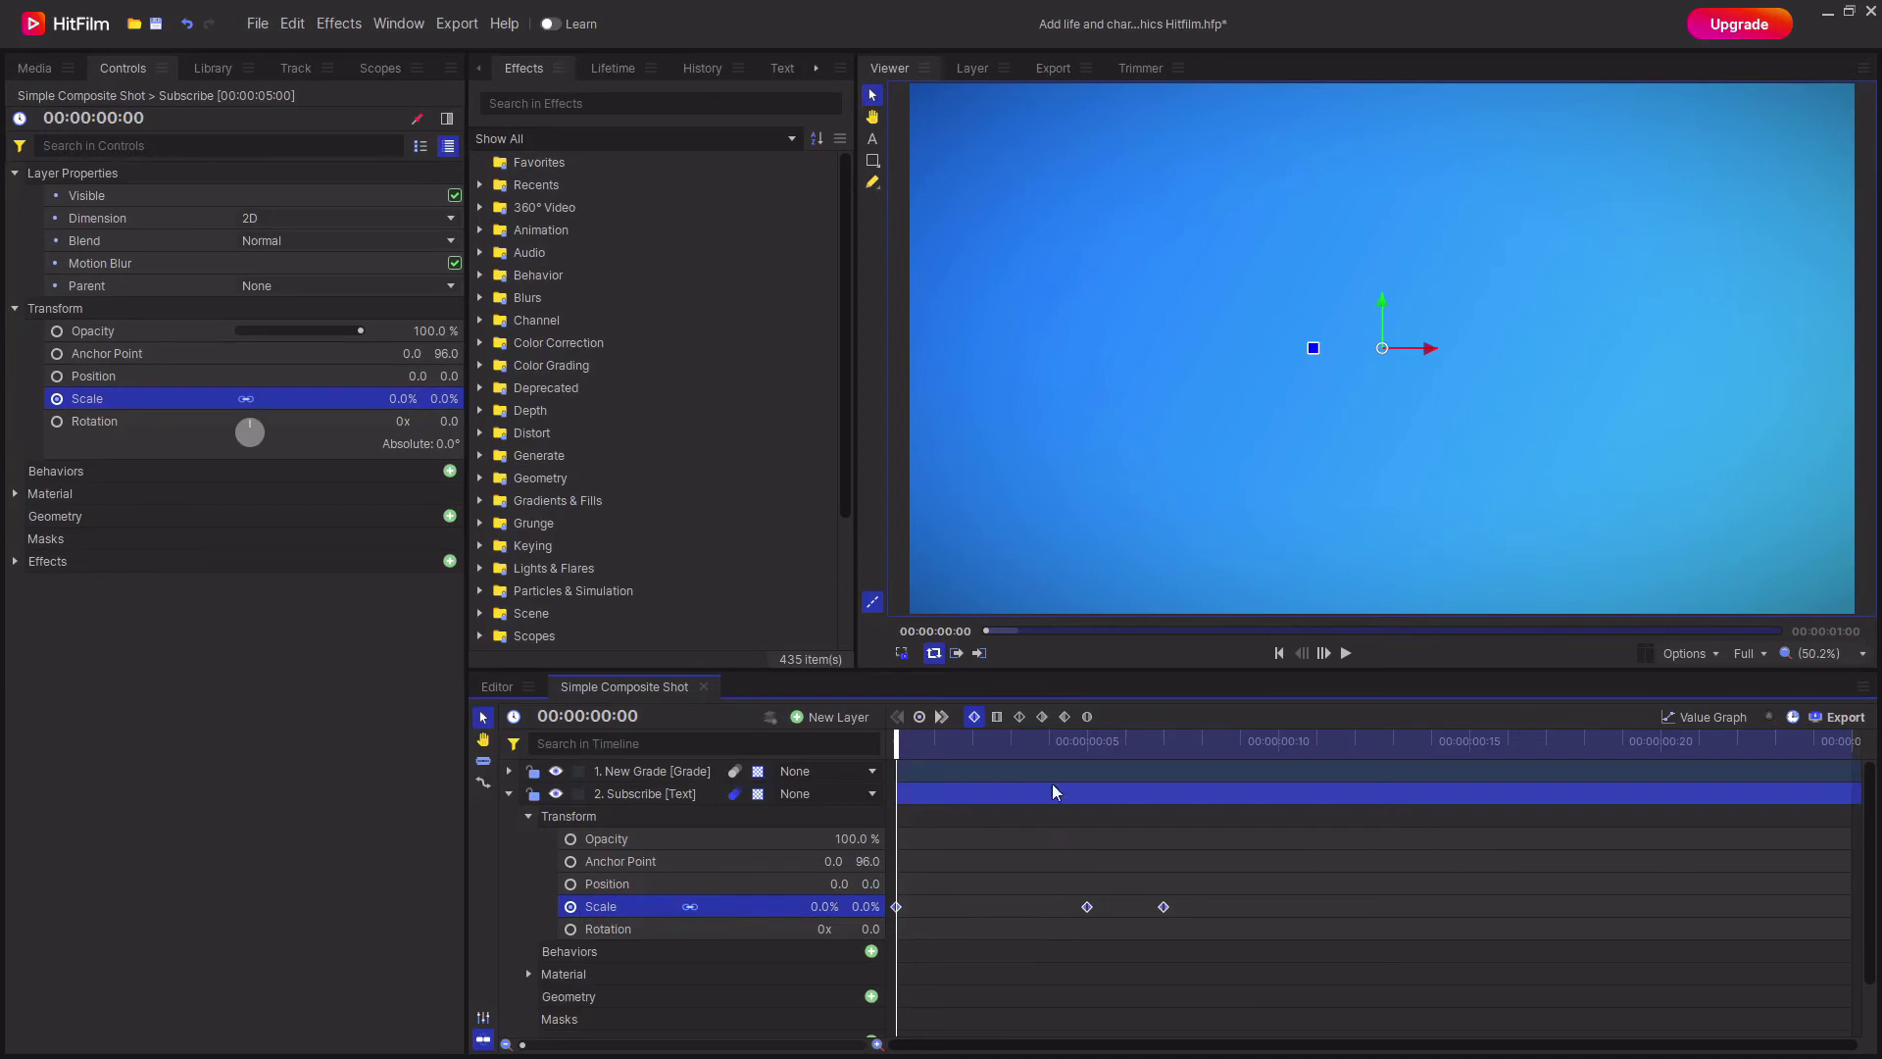
Set the Scale keyframes to smooth interpolation and scrub to preview the easing
click(1021, 718)
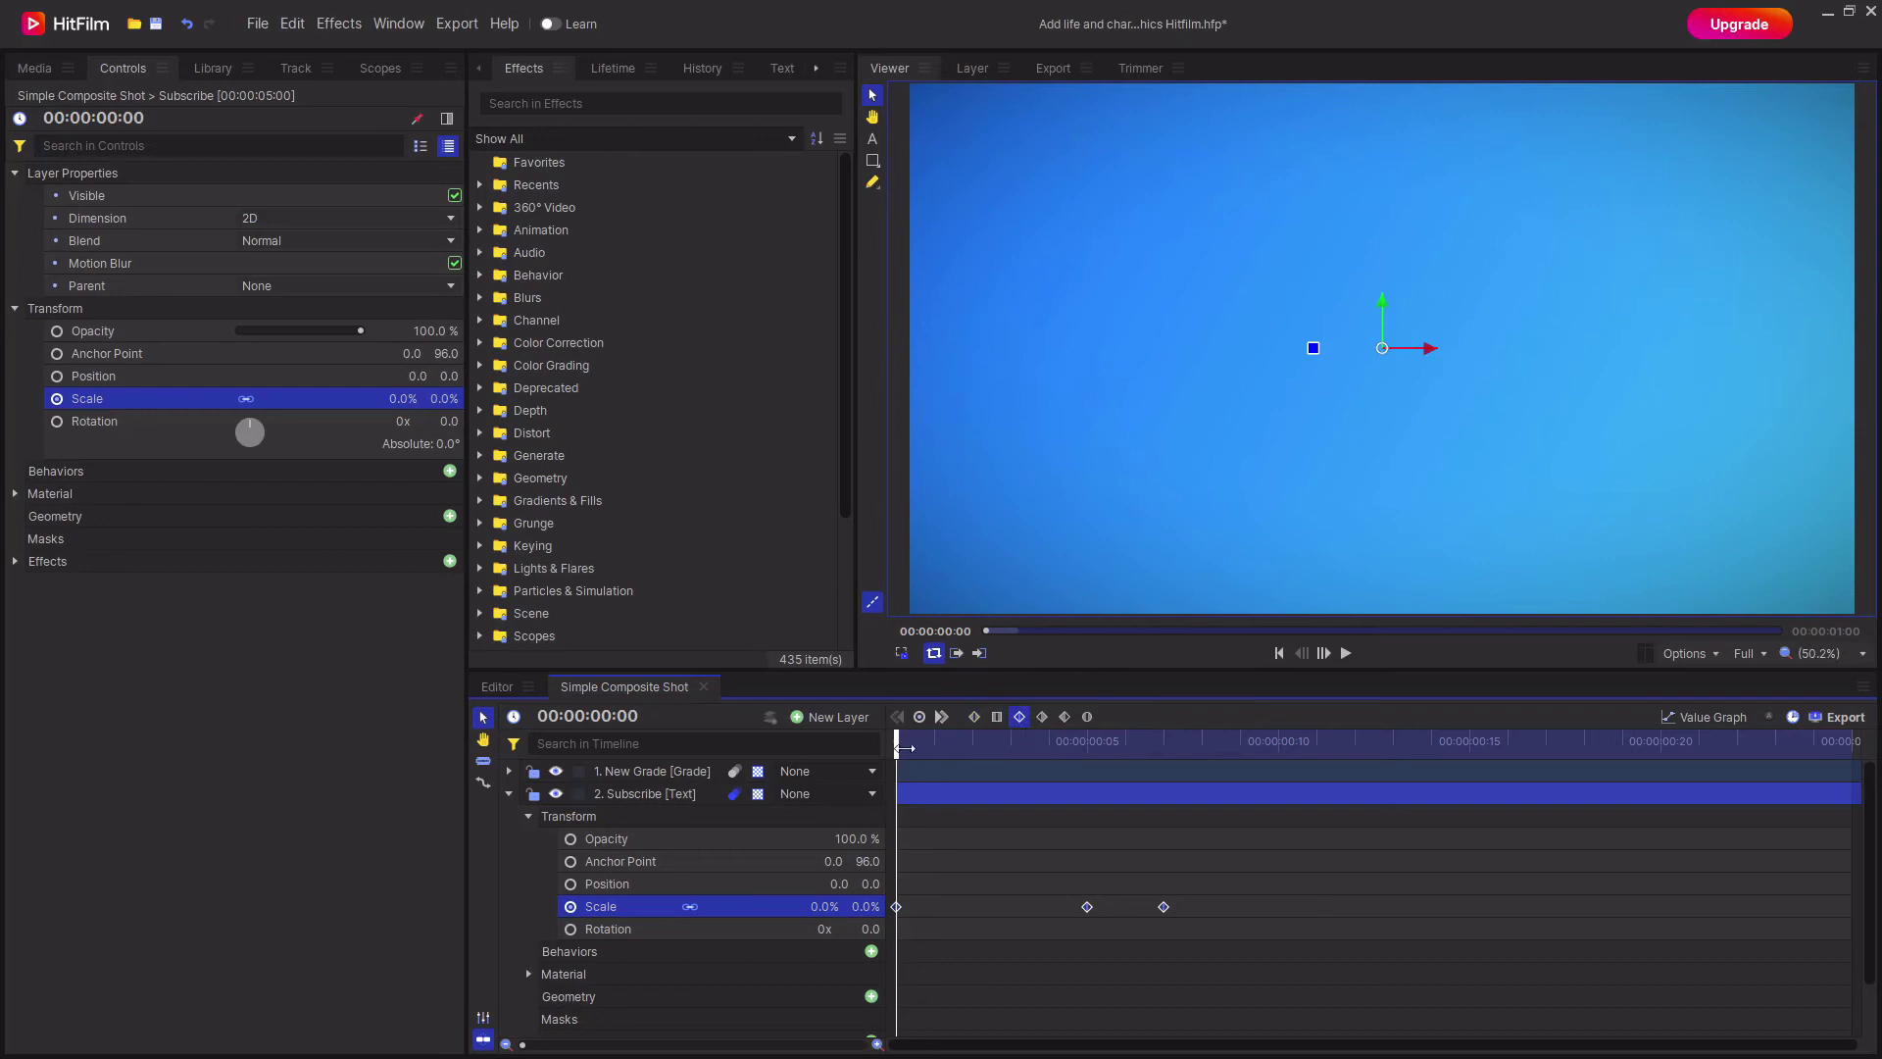
mouse_move(897, 744)
mouse_down()
mouse_move(1237, 762)
mouse_move(894, 762)
mouse_up()
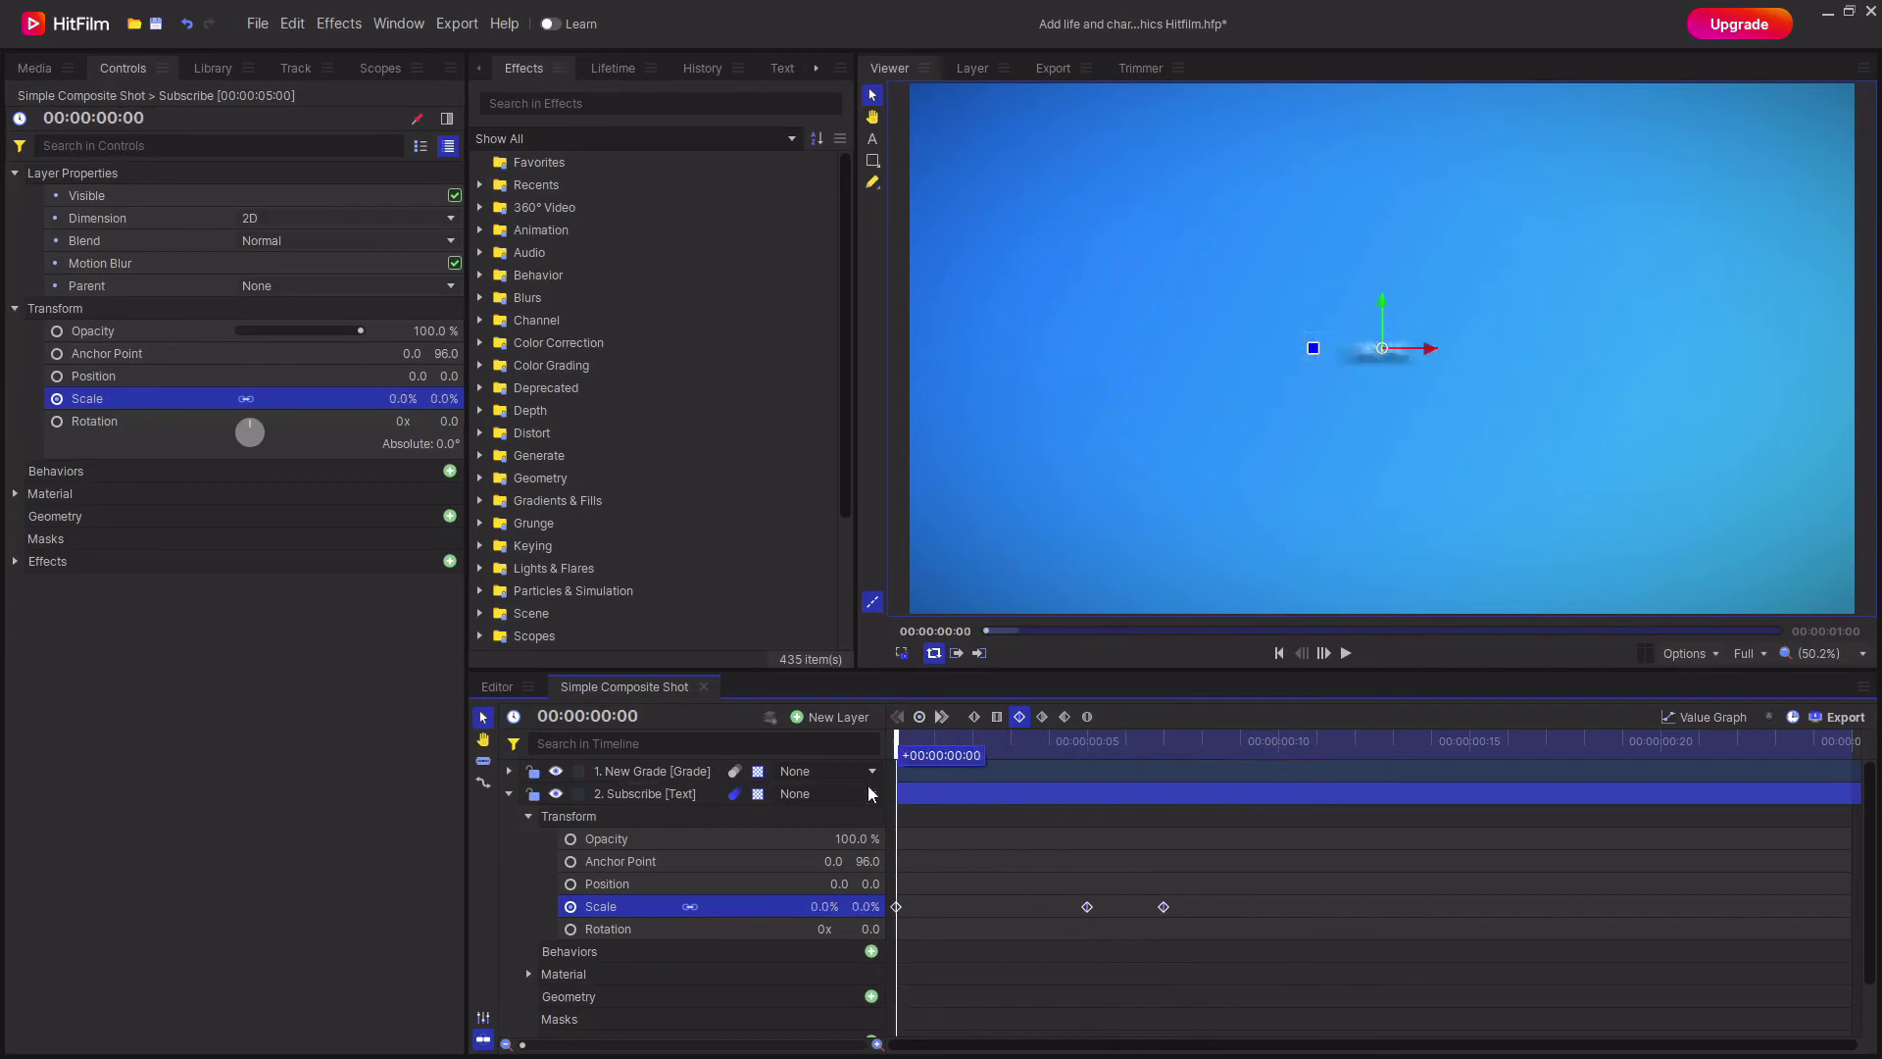
click(1087, 721)
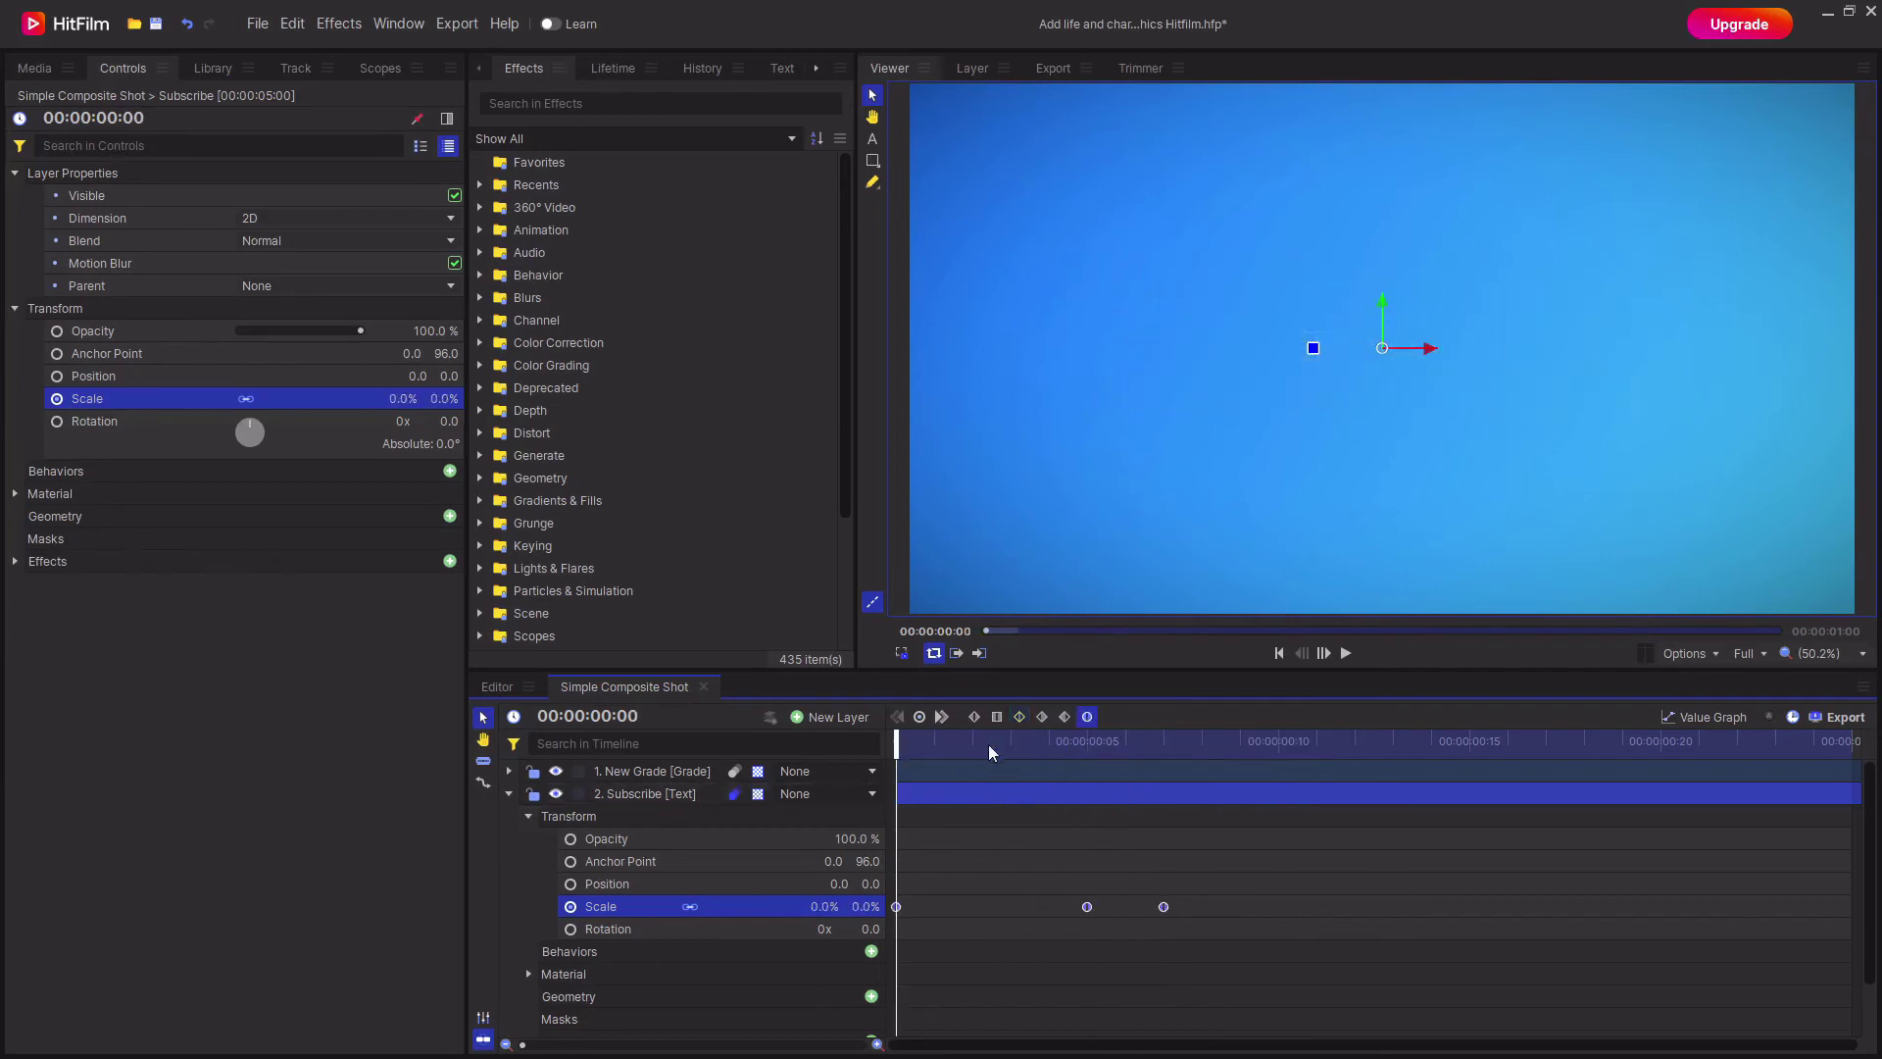
drag(975, 756, 1010, 742)
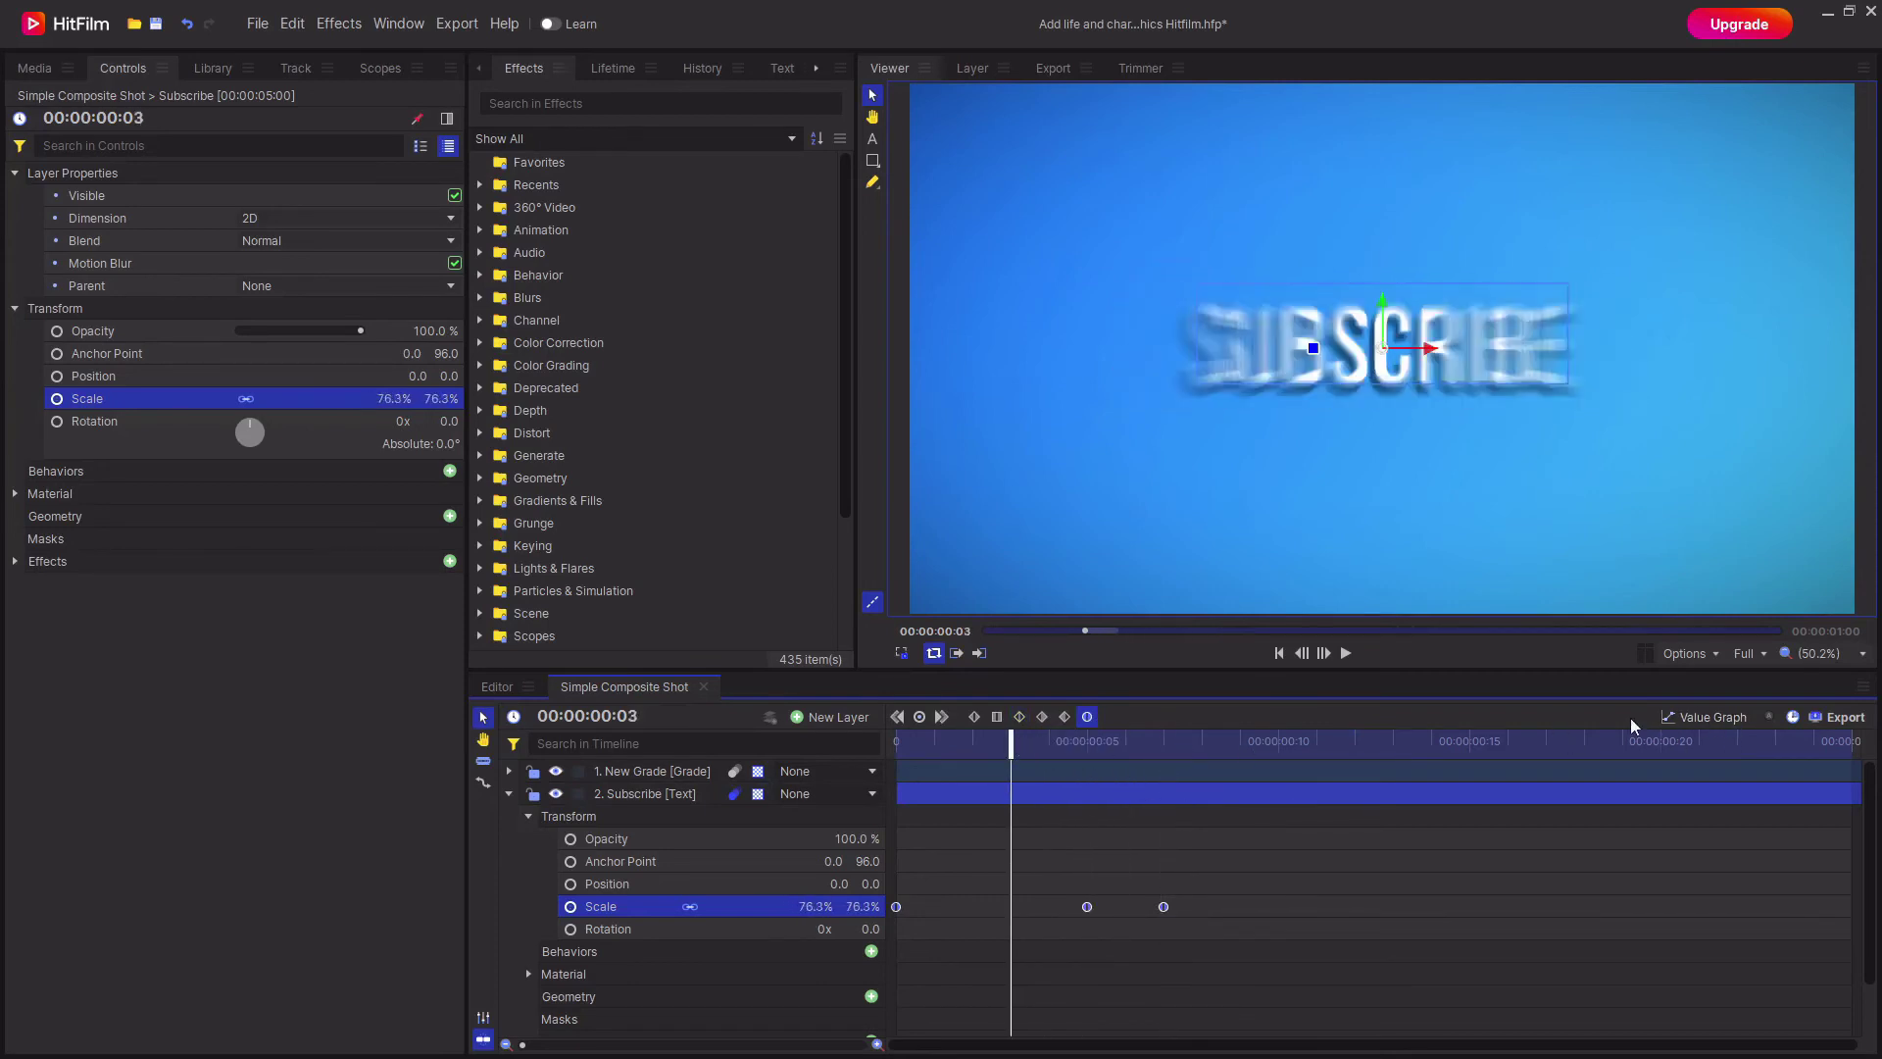
click(1713, 717)
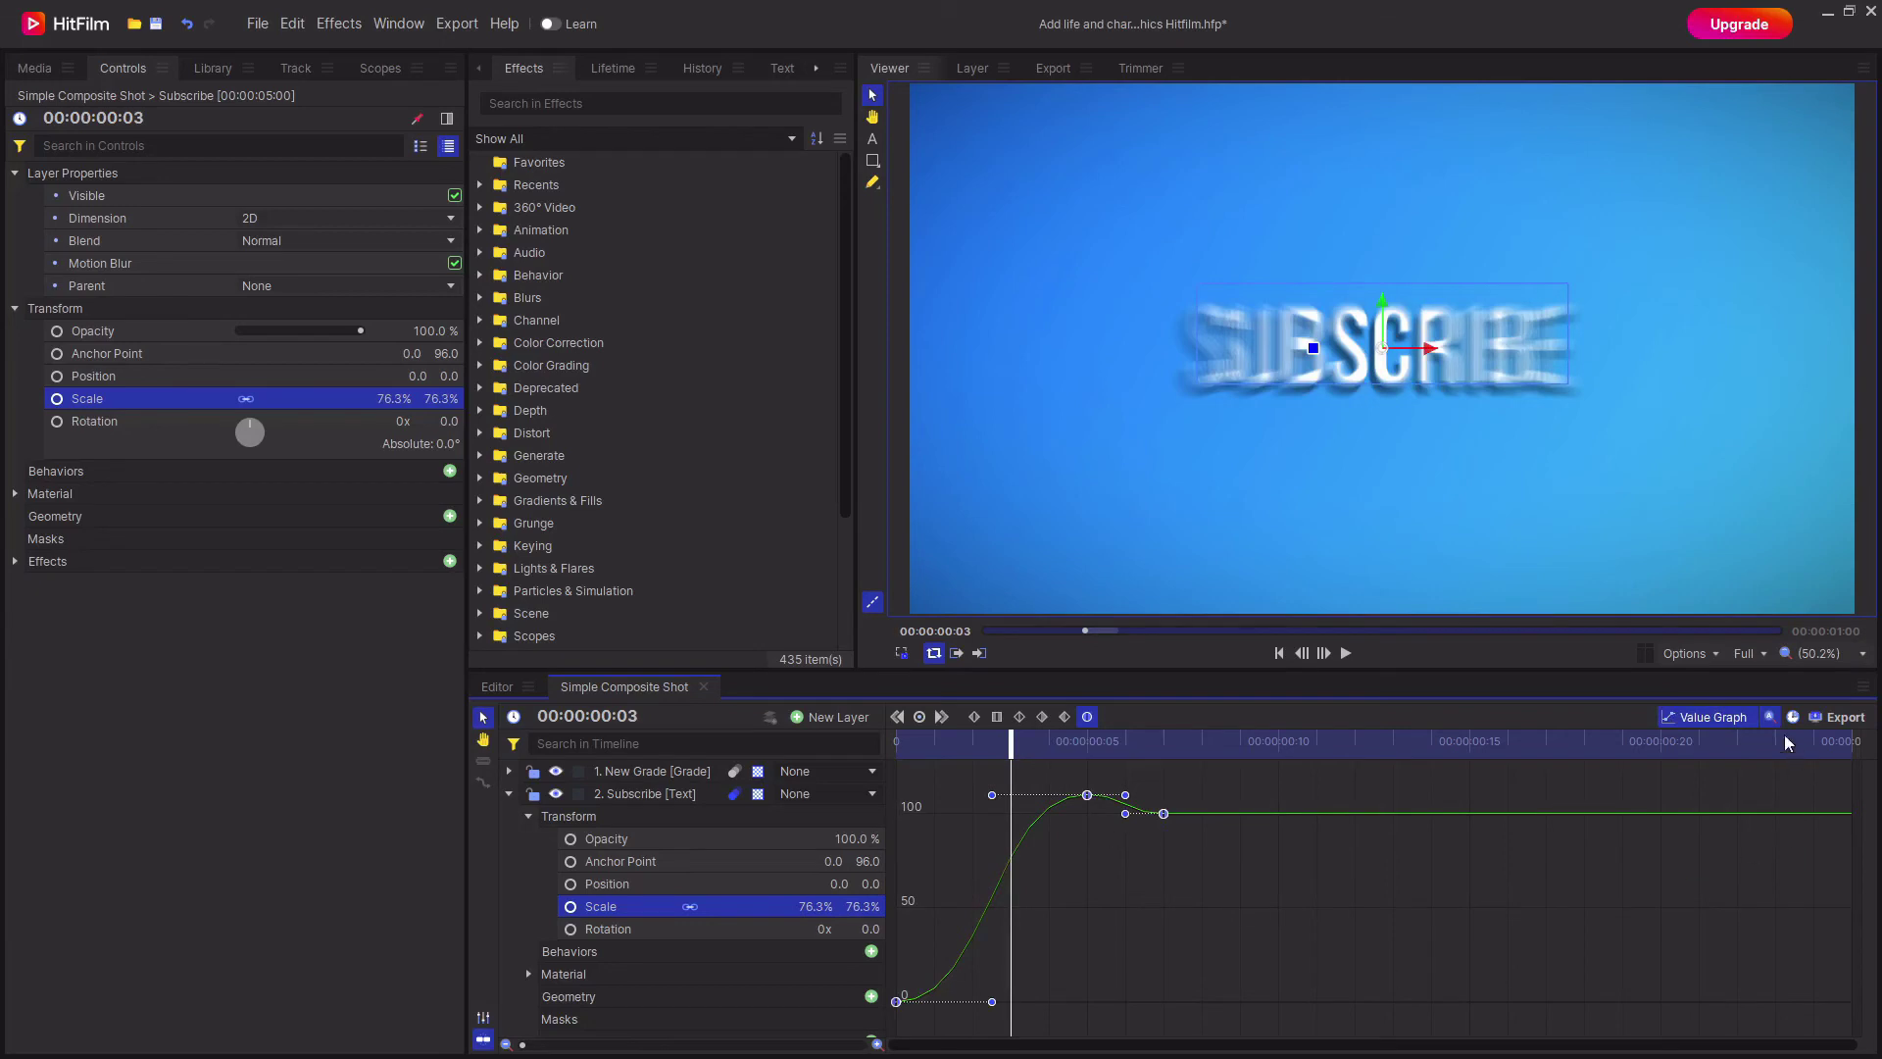
click(1723, 721)
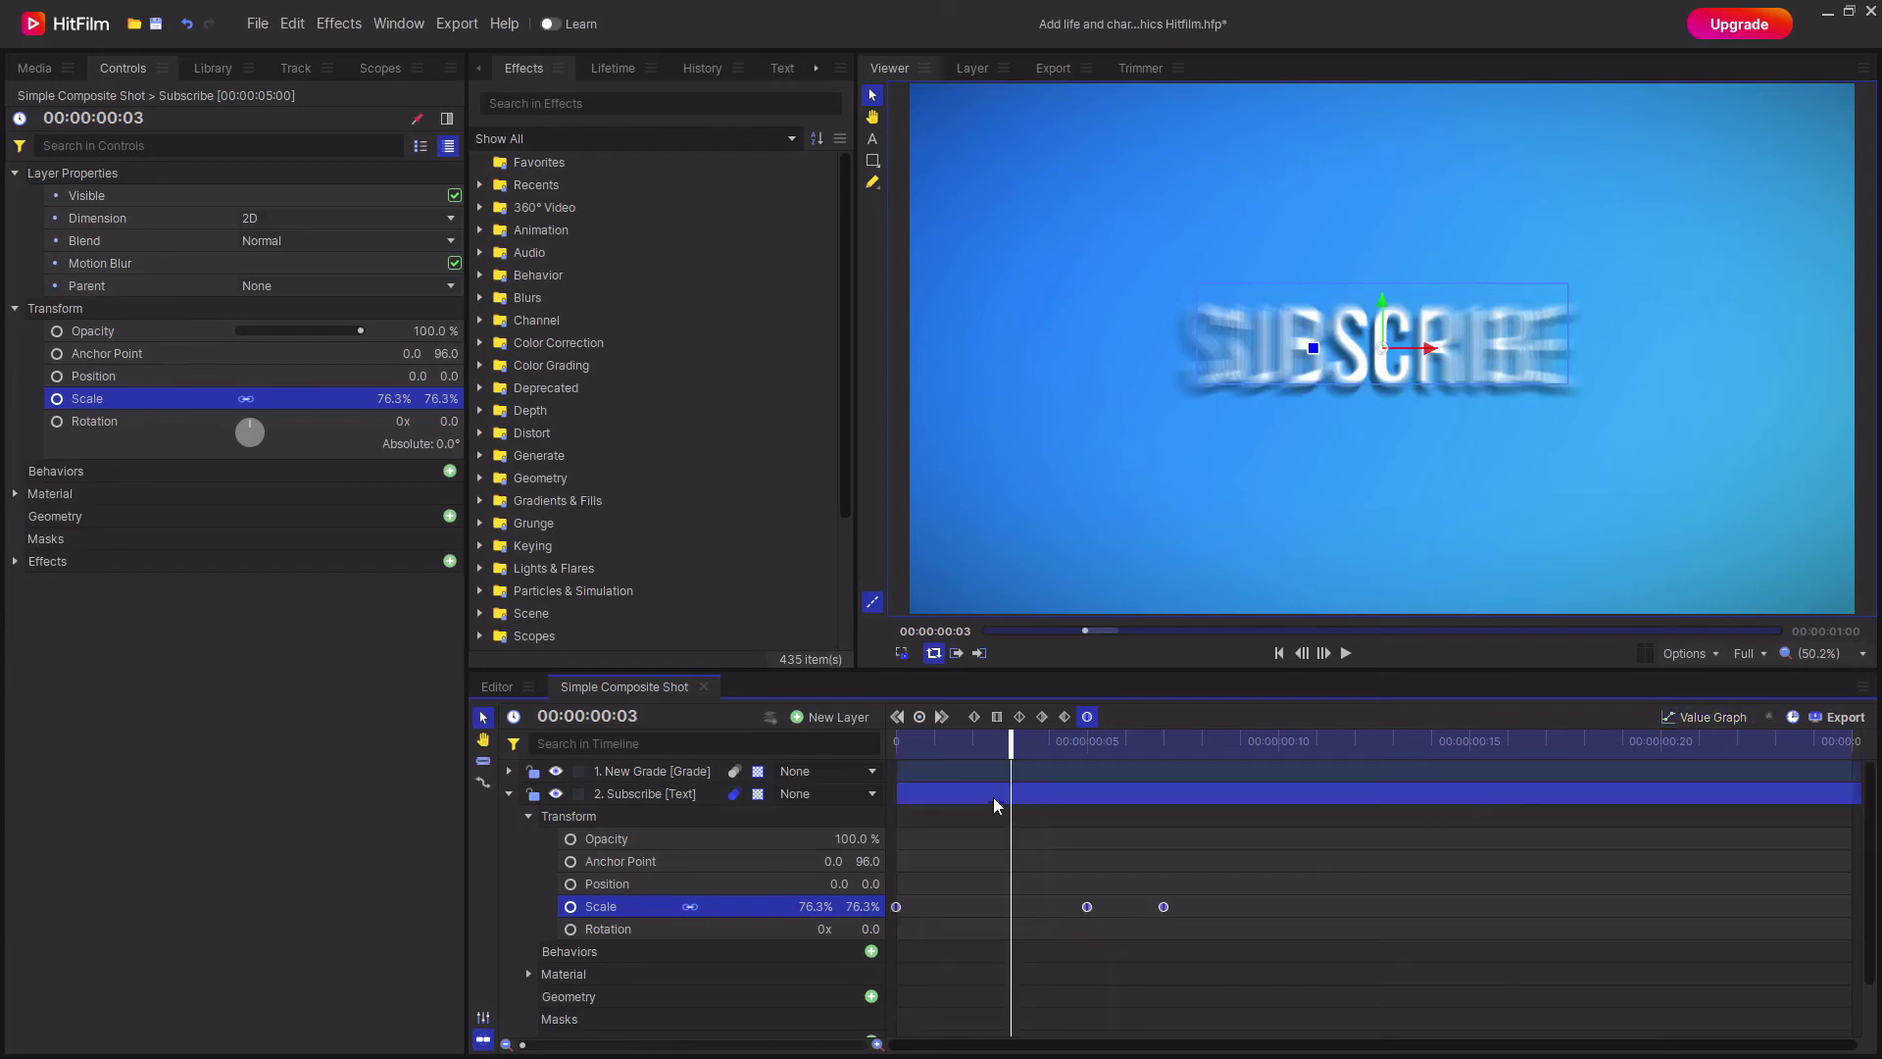
drag(1011, 745, 1162, 755)
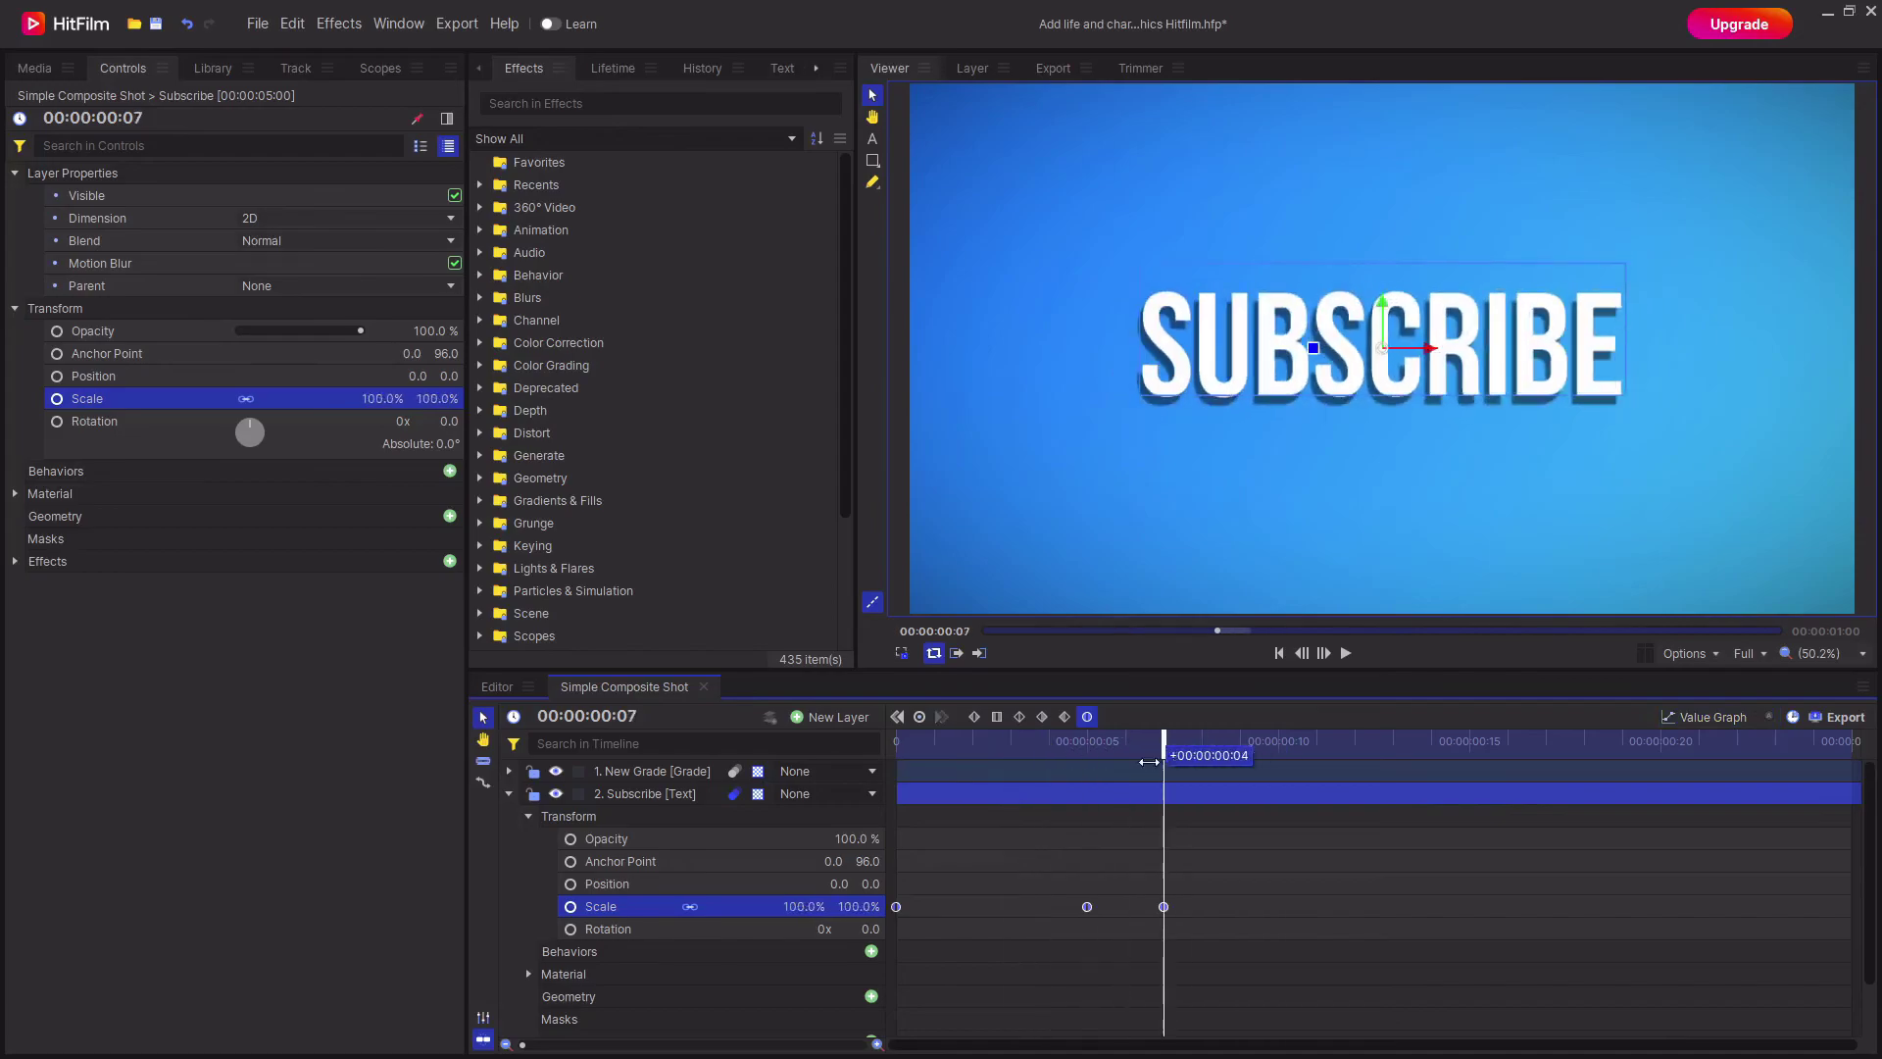